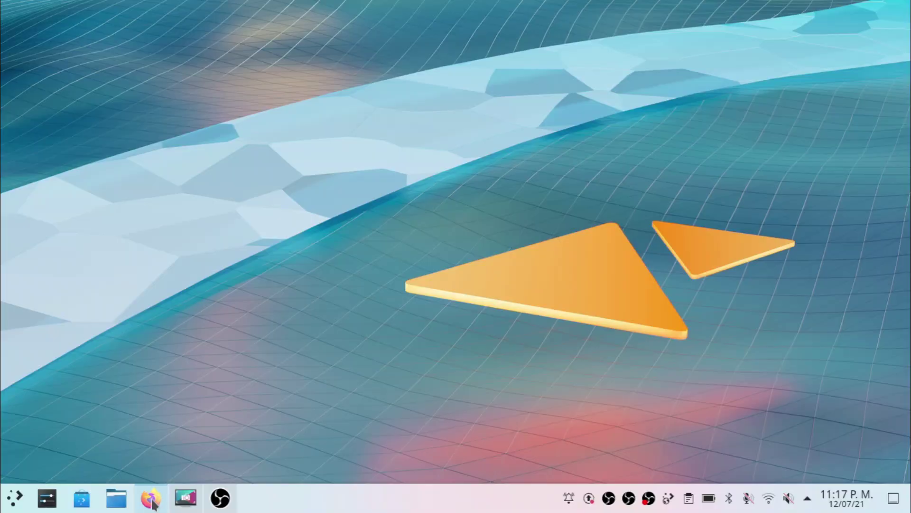
- Open YouTube in Firefox, browse the videos on its home page and minimize the browser
click(170, 411)
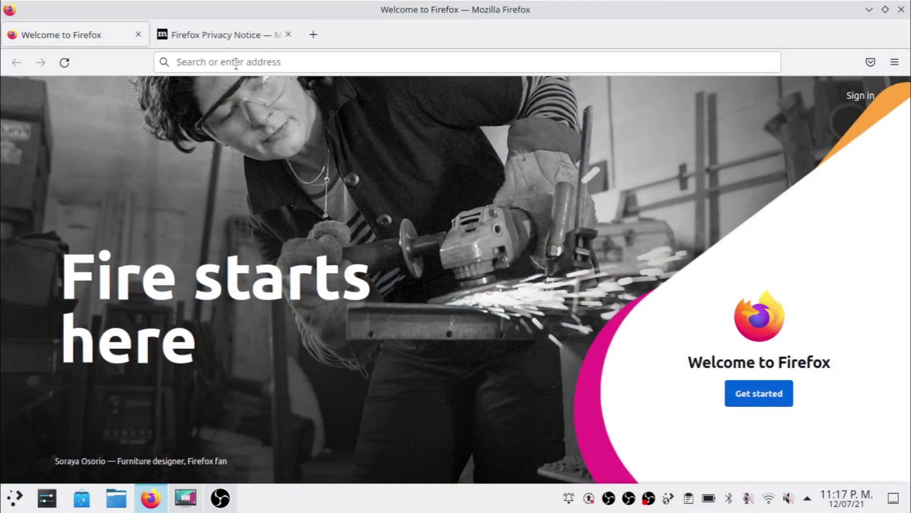
click(241, 61)
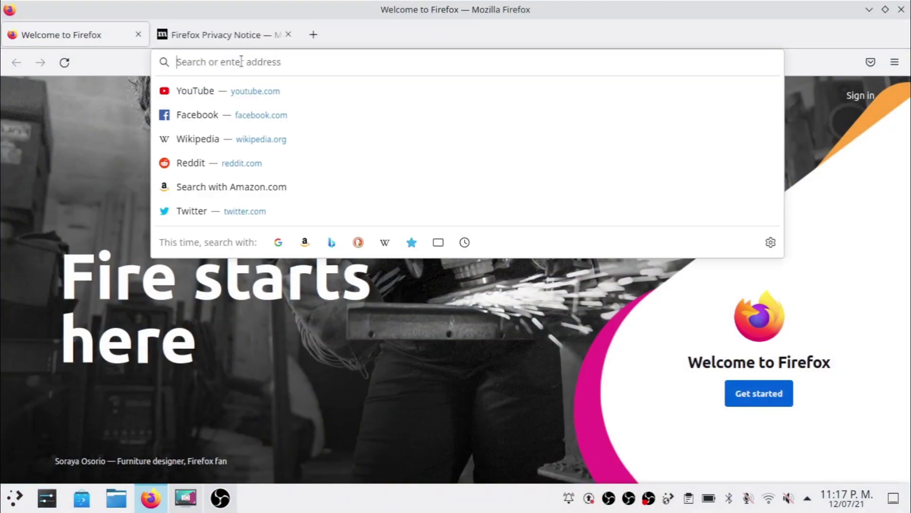
click(186, 93)
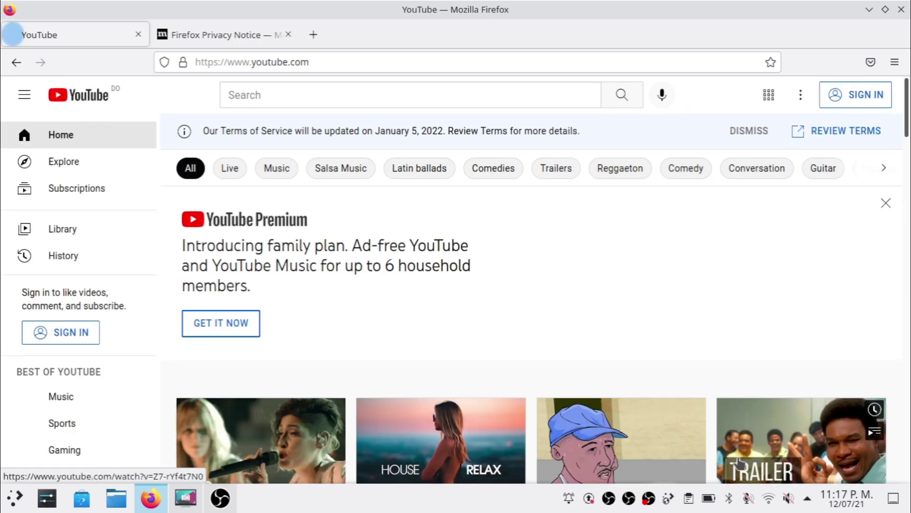
drag(908, 115, 907, 411)
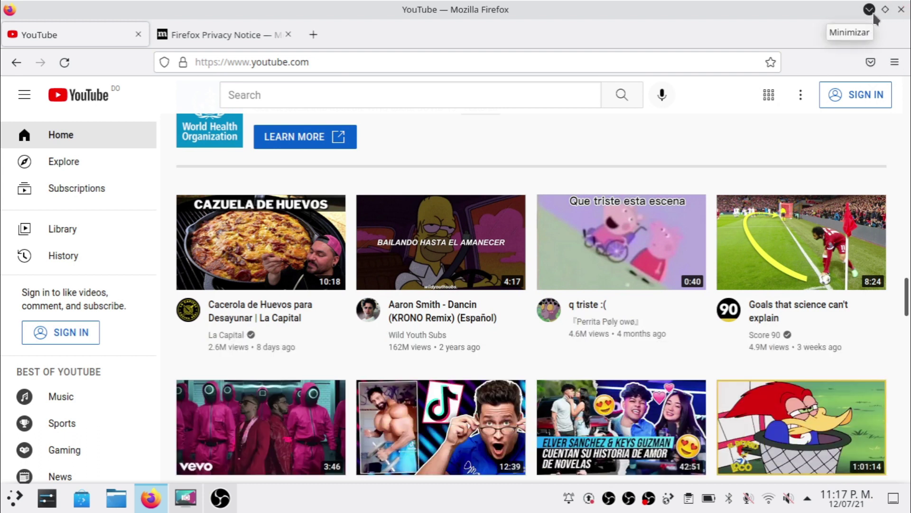
click(871, 11)
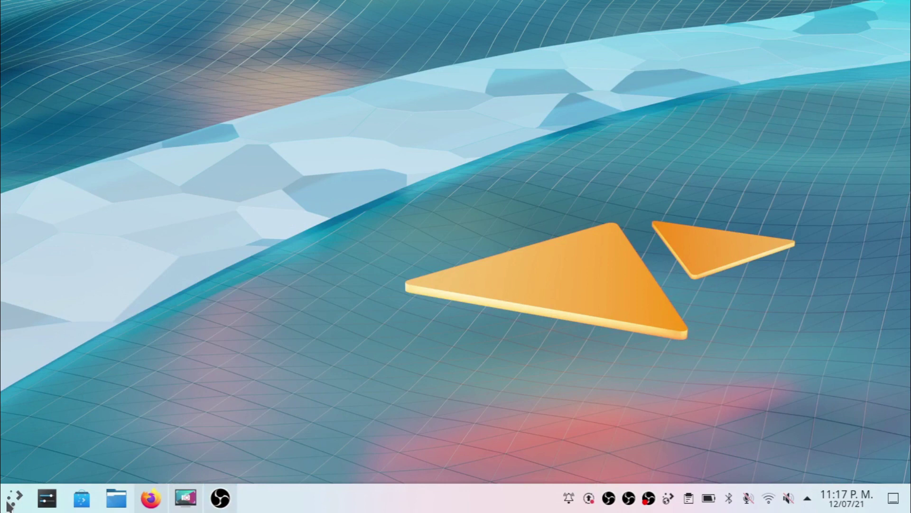
- Switch to Preferencias del sistema, look through its categories and open the Tema global page under Aspecto
click(45, 502)
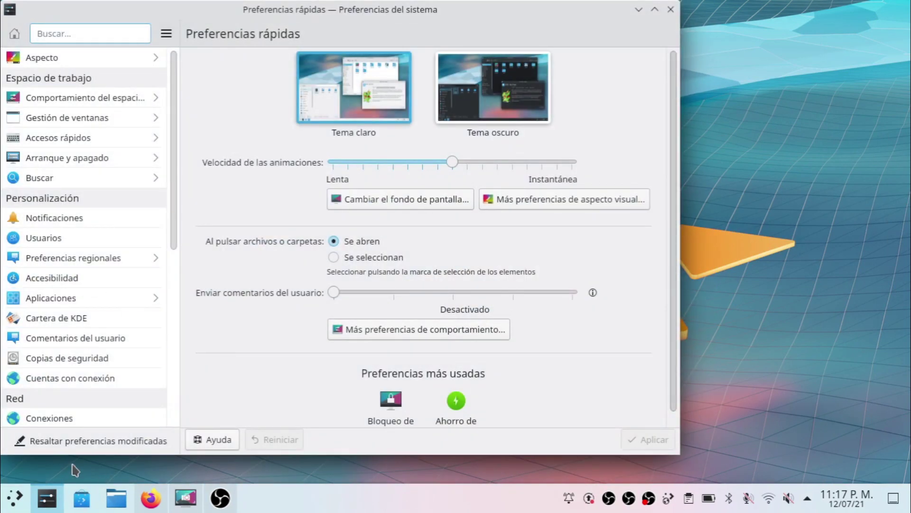
mouse_move(58, 502)
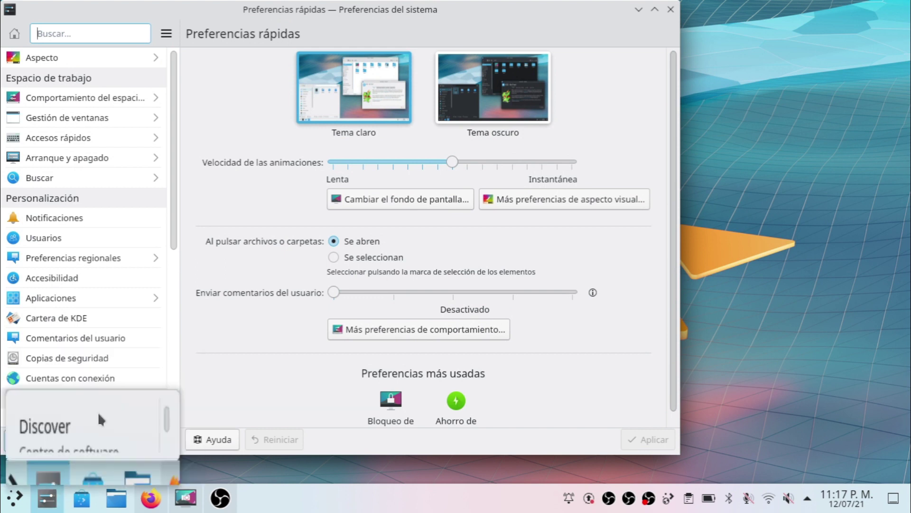
scroll(150, 66, down, 1)
scroll(150, 66, down, 6)
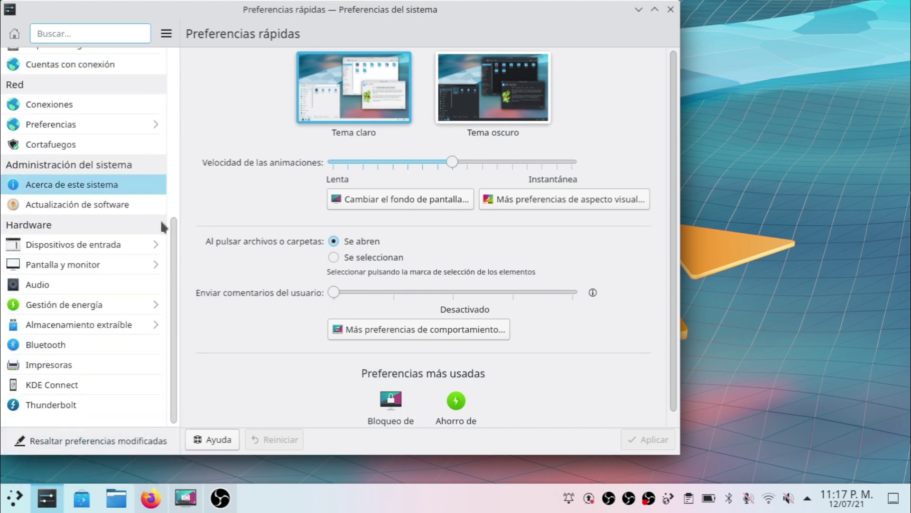
scroll(160, 221, up, 7)
click(78, 57)
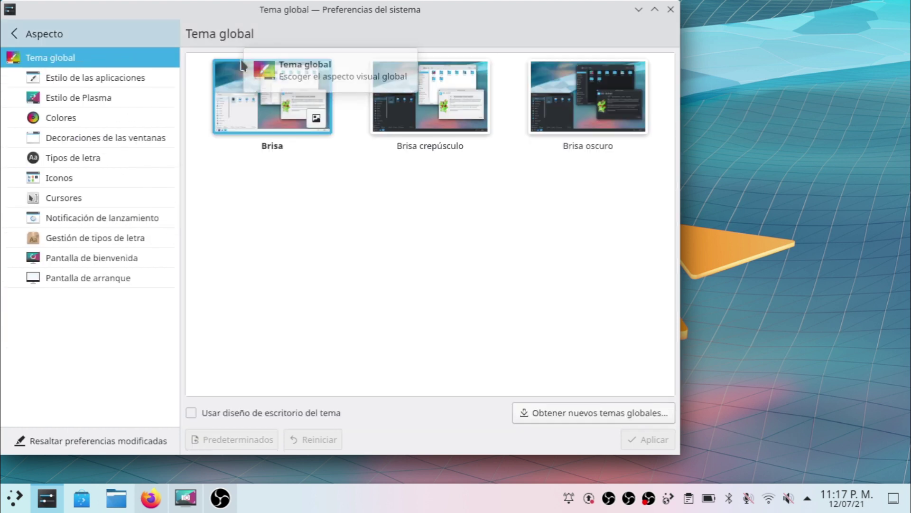
- Apply the Brisa crepúsculo global theme without its desktop layout and check how the application launcher looks
click(418, 109)
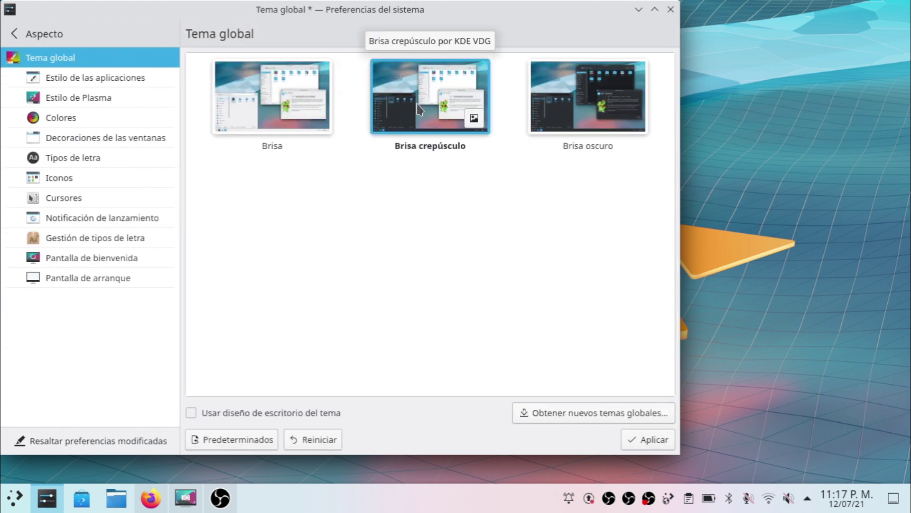
click(244, 113)
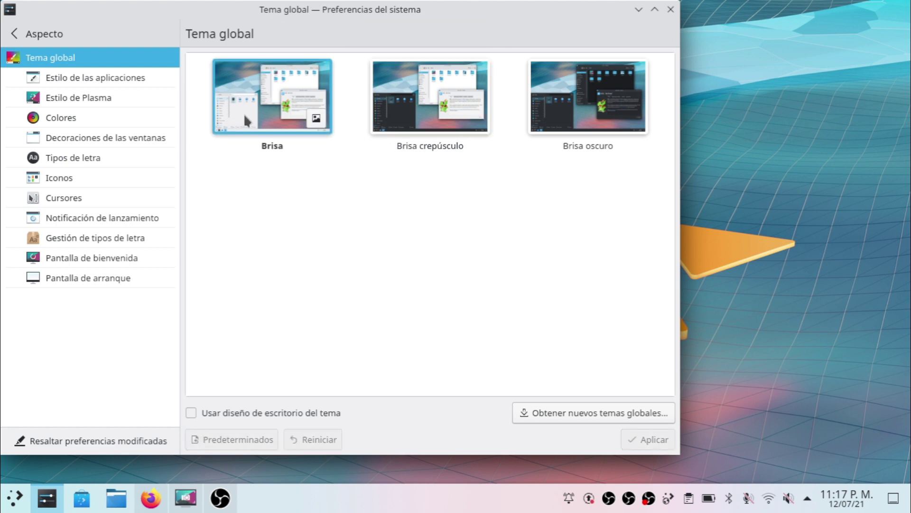
click(402, 126)
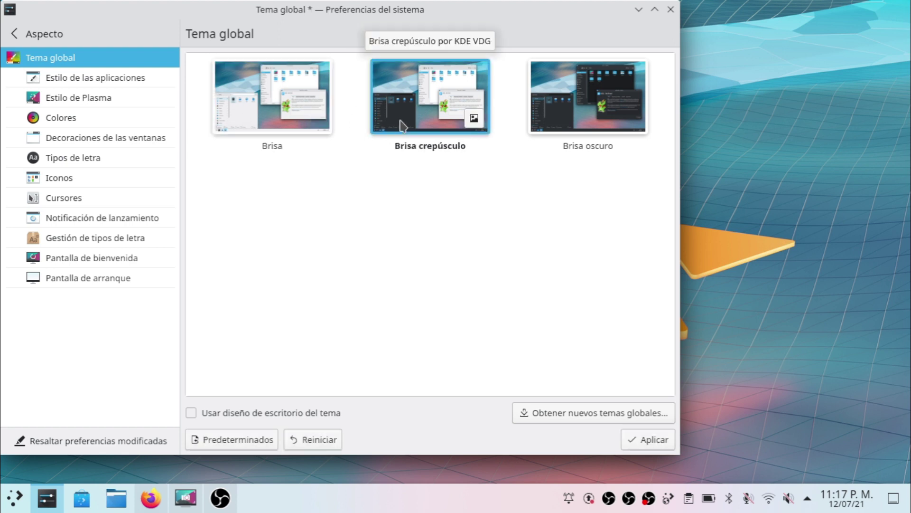
key(super)
key(super)
click(644, 440)
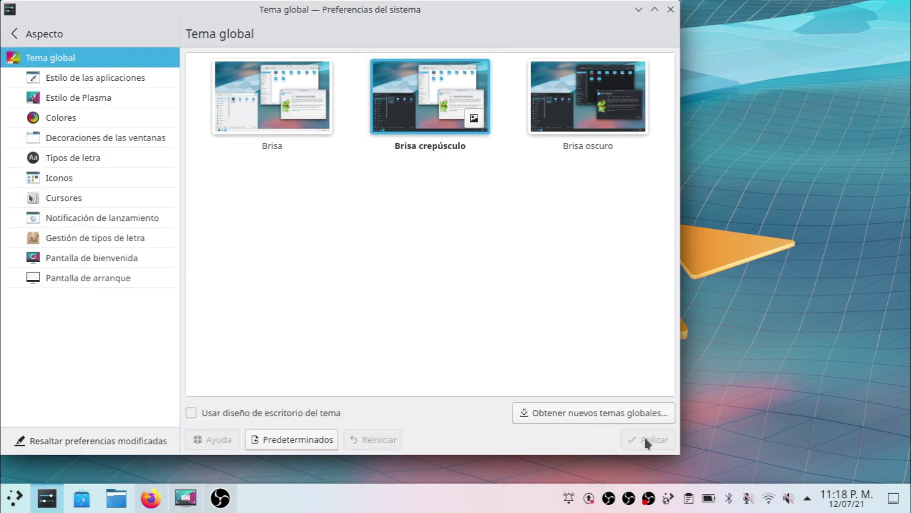
key(super)
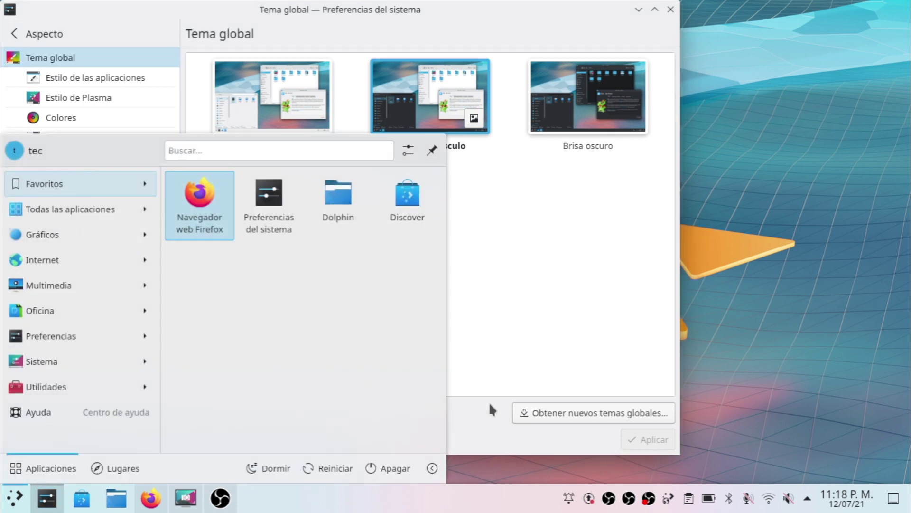
key(super)
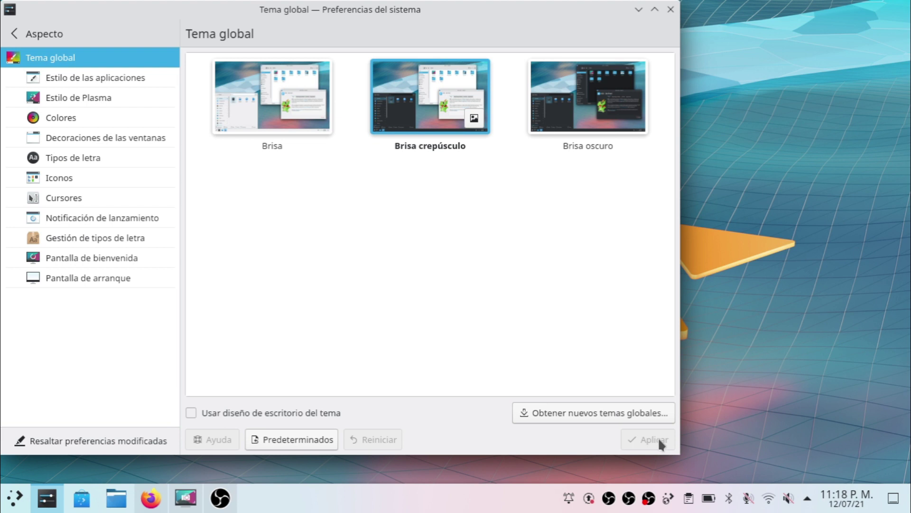
- Reapply the Brisa crepúsculo global theme with the theme's desktop layout enabled and check the application launcher again
click(323, 412)
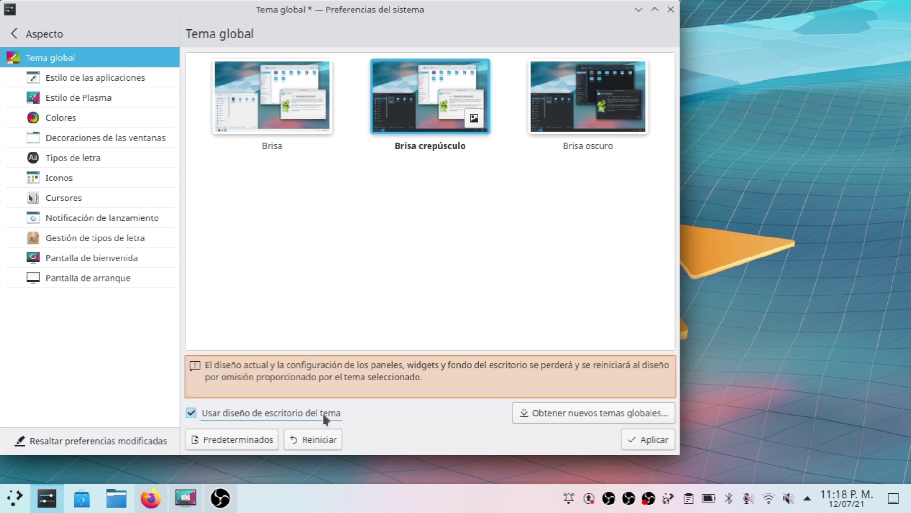
click(647, 440)
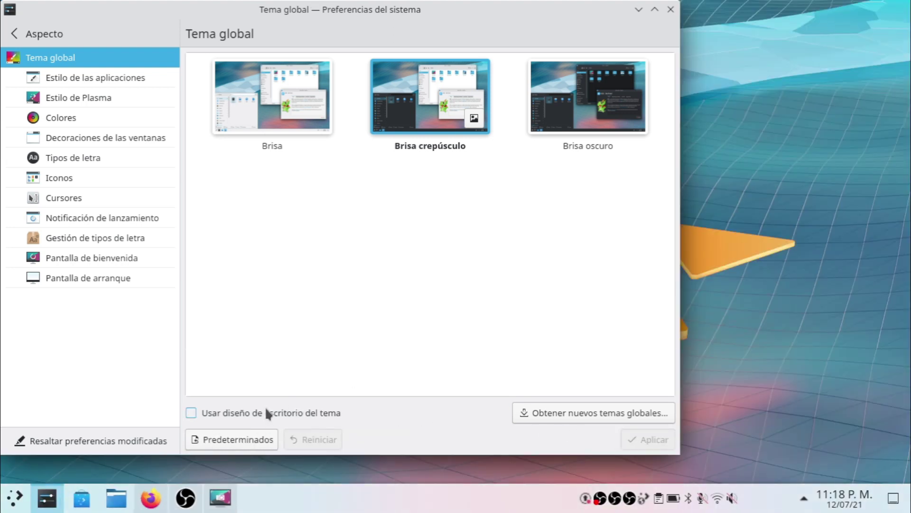
click(15, 497)
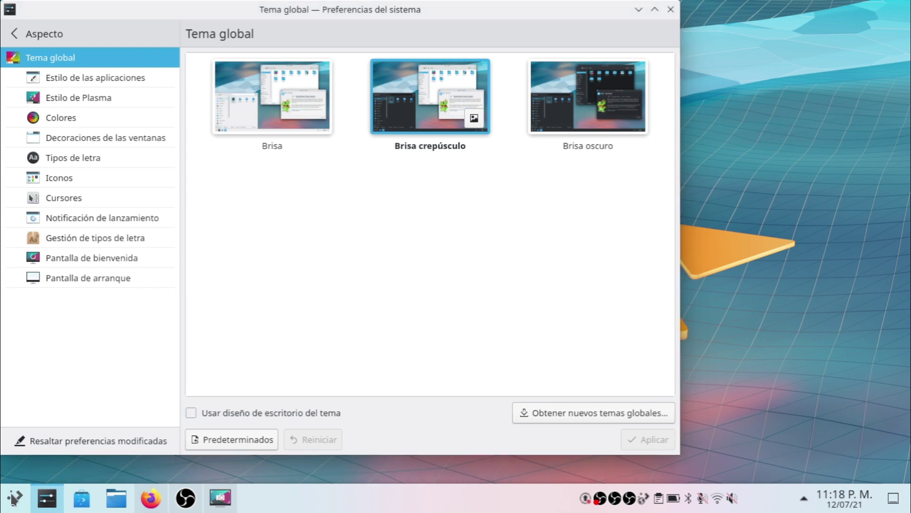
click(560, 292)
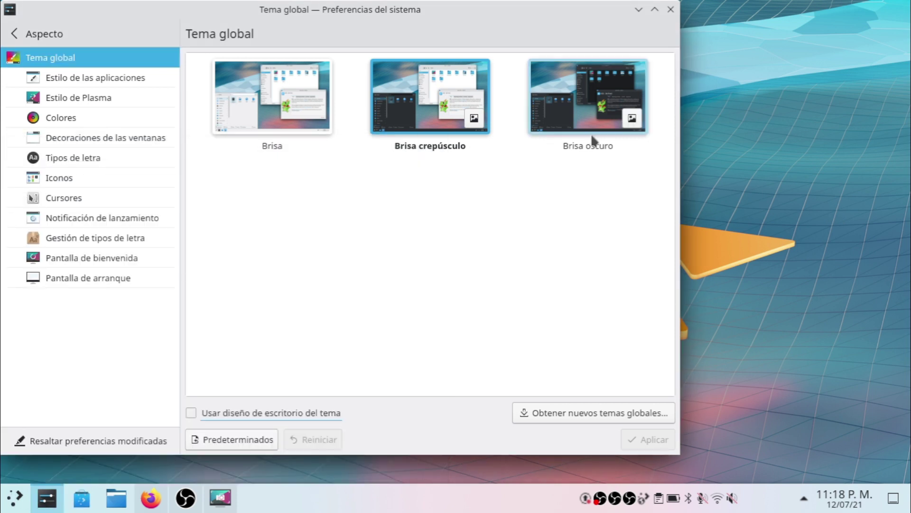
- Apply the Brisa oscuro global theme with its desktop layout, inspect the desktop and application launcher, and return to the theme settings
click(591, 131)
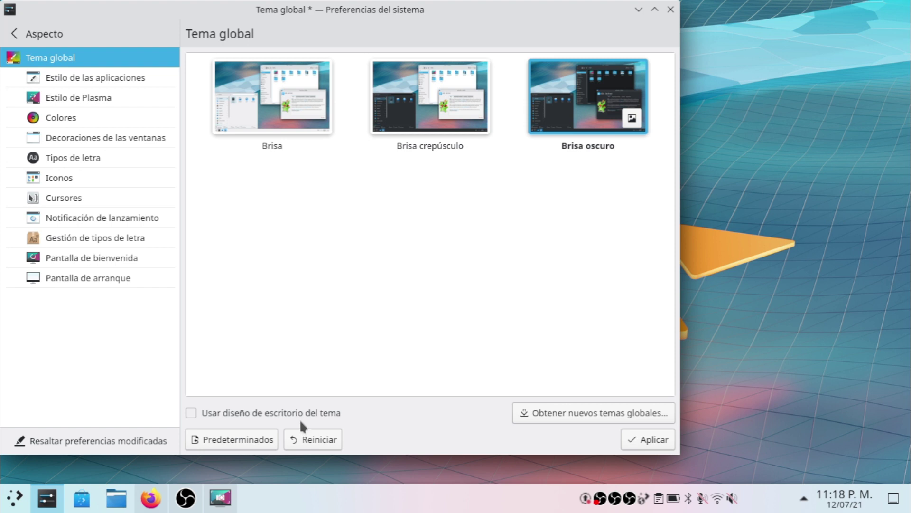
click(313, 413)
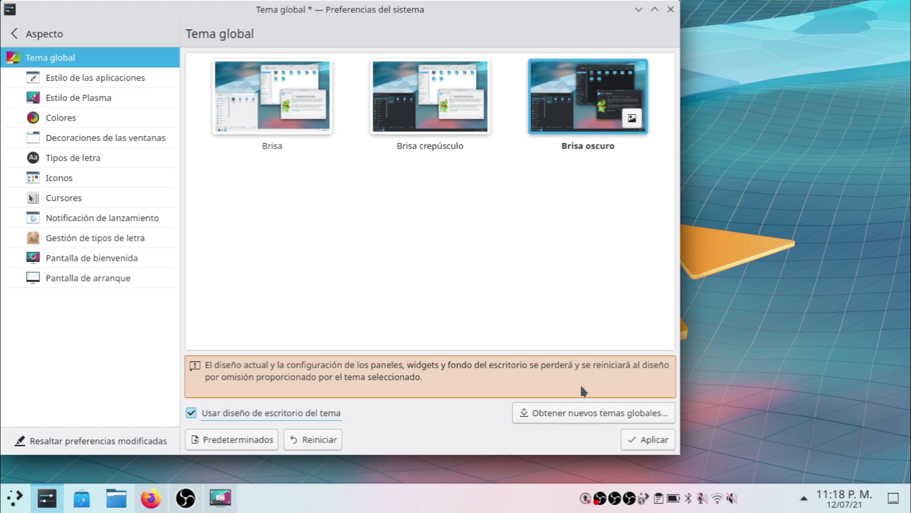
click(652, 434)
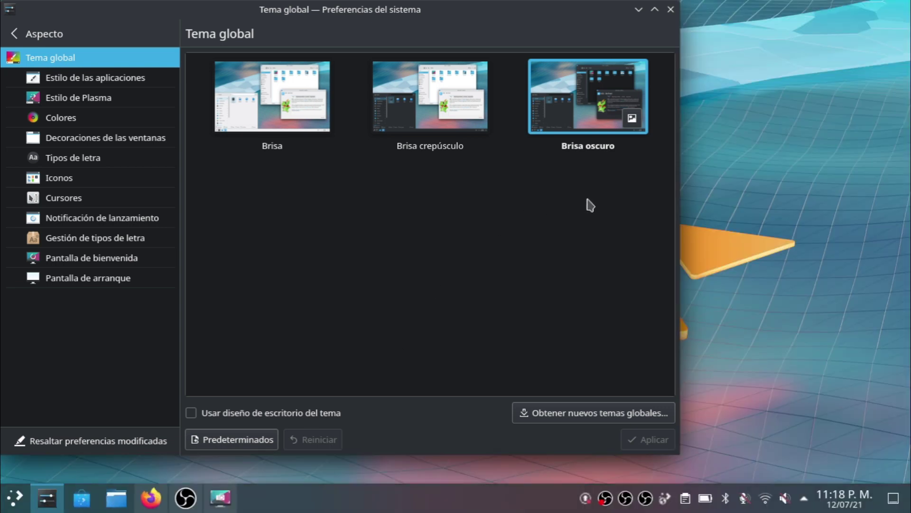
click(637, 9)
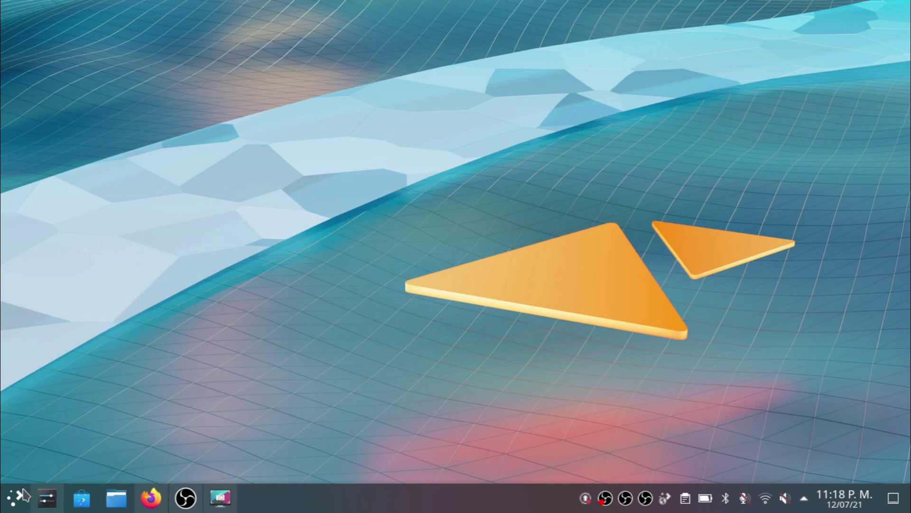
click(21, 496)
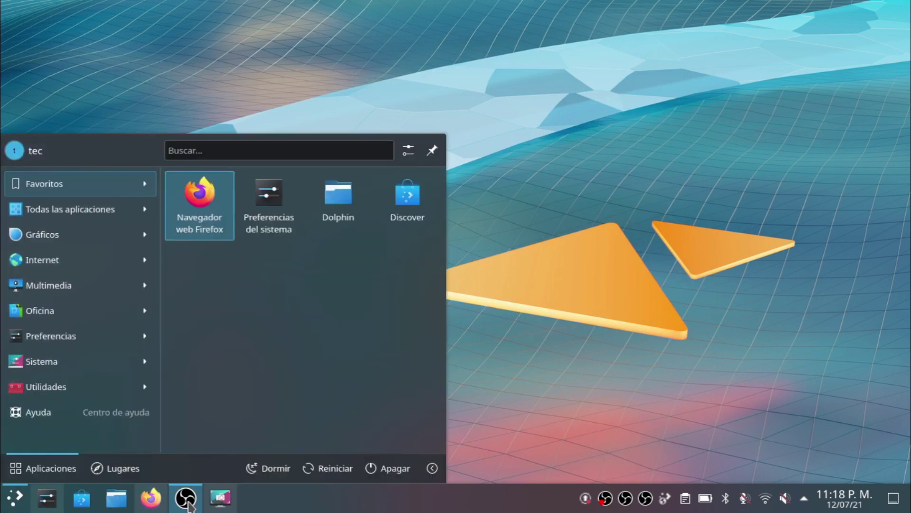
click(46, 497)
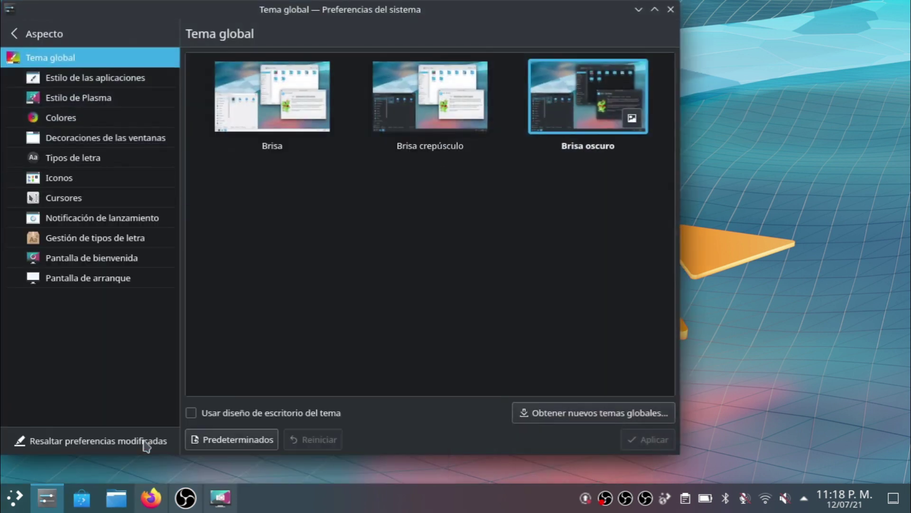
- Switch the global theme back to Brisa crepúsculo without its desktop layout and check the application launcher
click(429, 142)
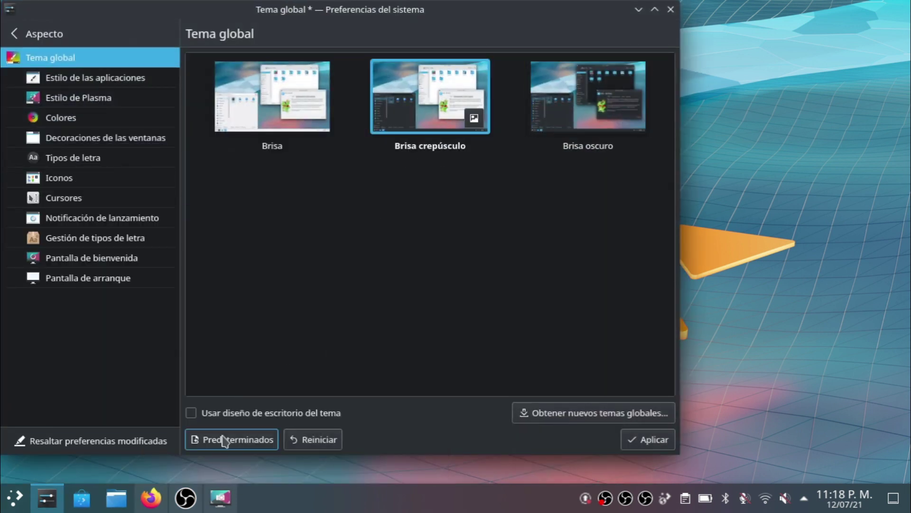
click(642, 439)
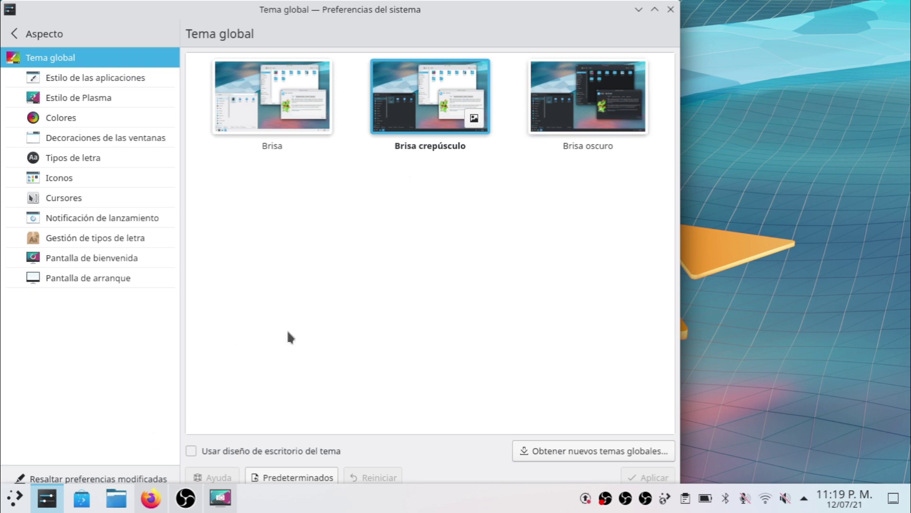
click(15, 506)
click(16, 507)
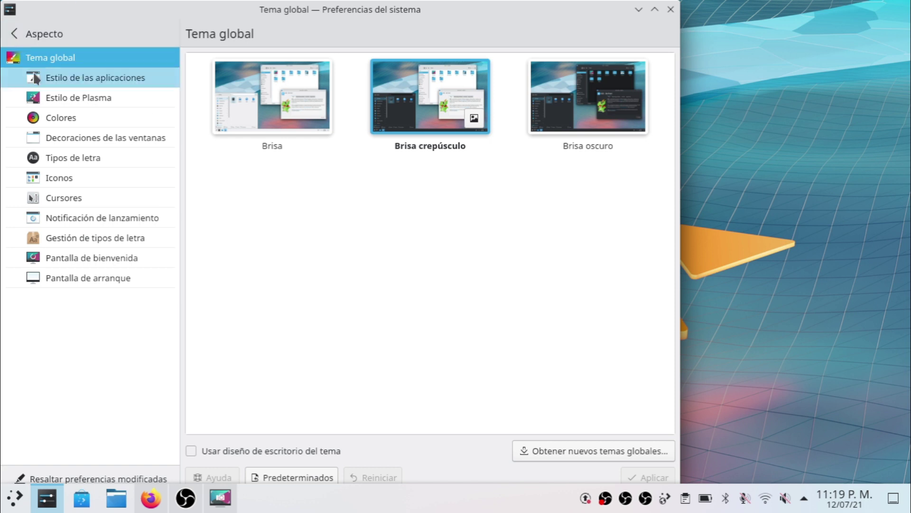
- Review the appearance pages for application style, Plasma style, colours, window decorations, fonts and icons
click(62, 101)
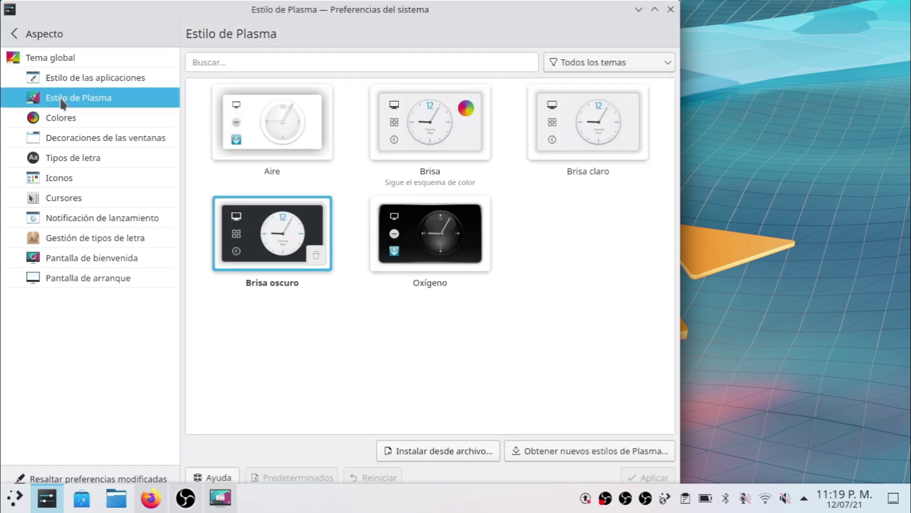
click(129, 78)
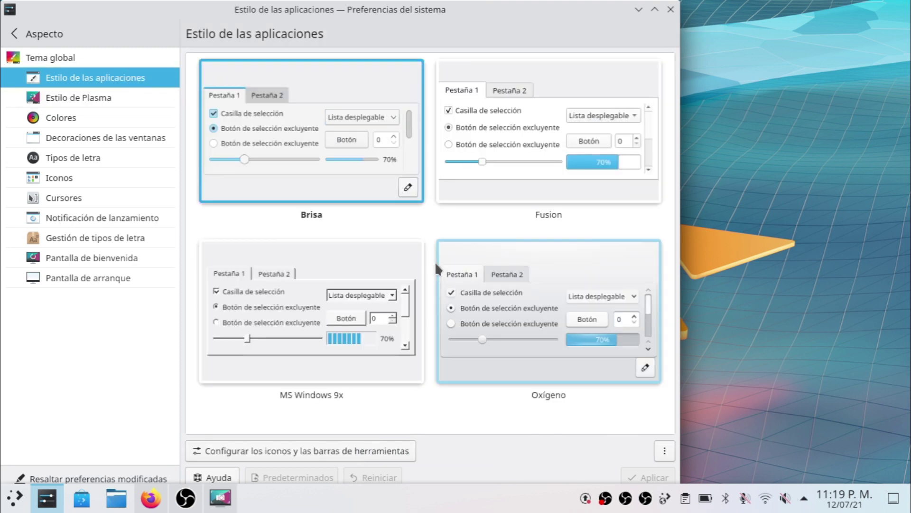
click(105, 97)
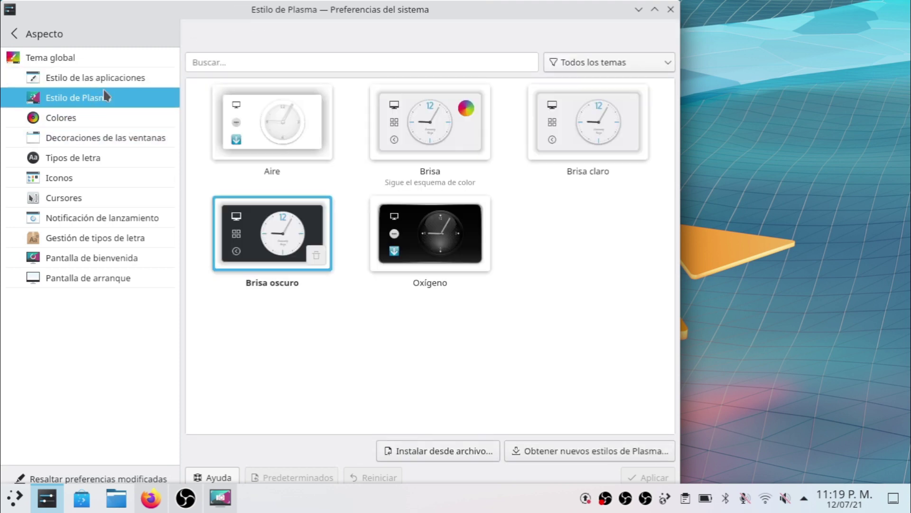
click(121, 119)
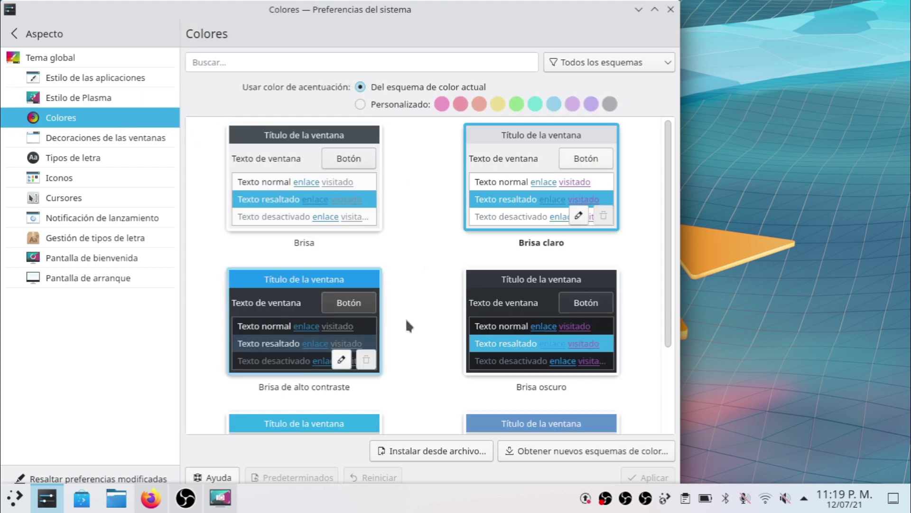
click(115, 135)
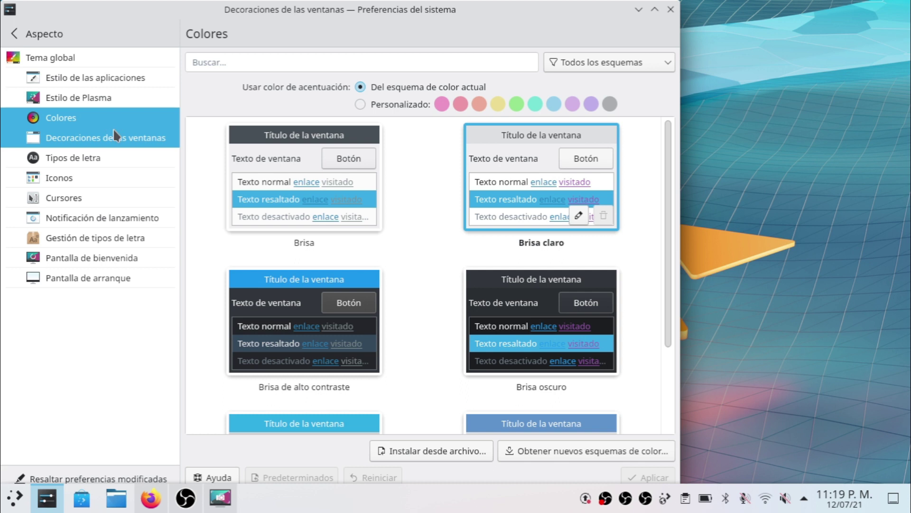
click(90, 160)
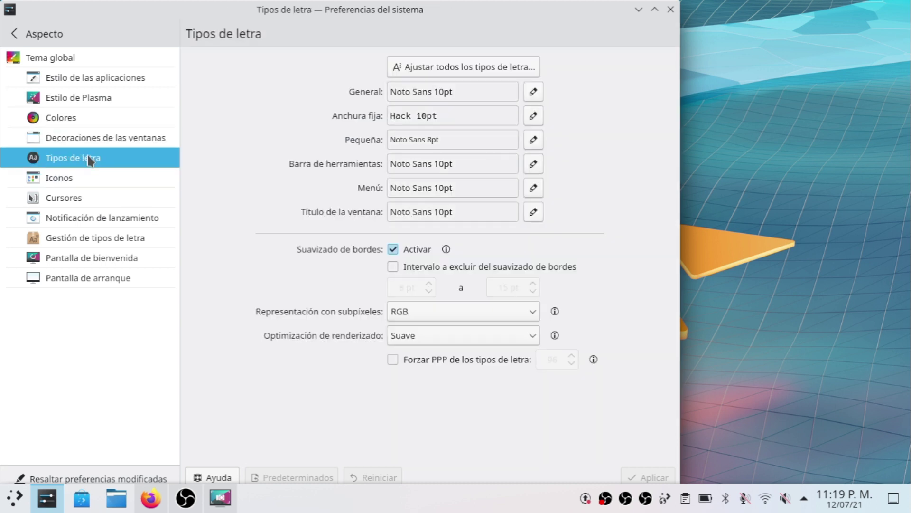
click(118, 183)
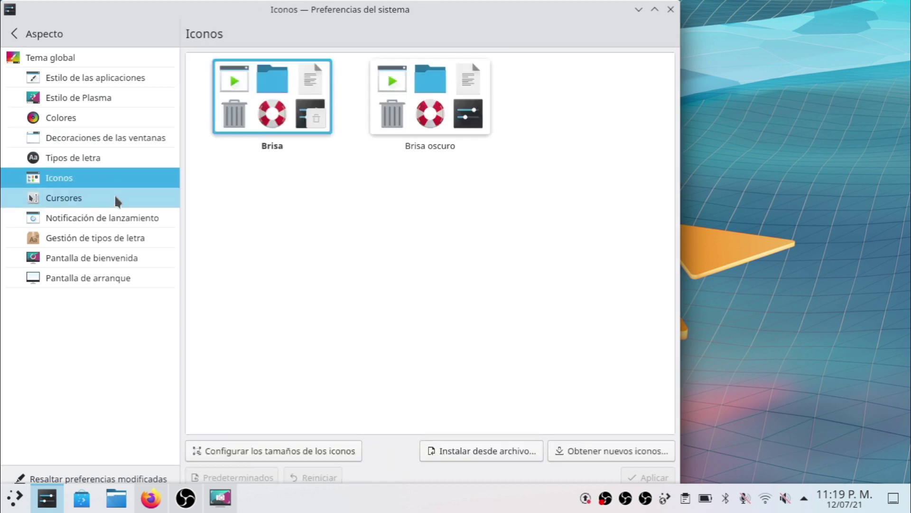
- Browse the downloadable splash screens for Pantalla de bienvenida without installing any, and view the Pantalla de arranque options
click(126, 262)
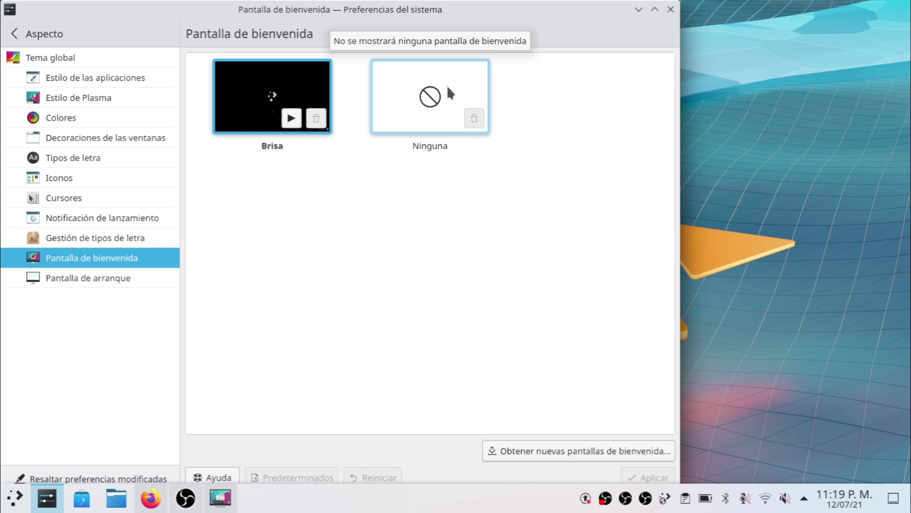
click(549, 454)
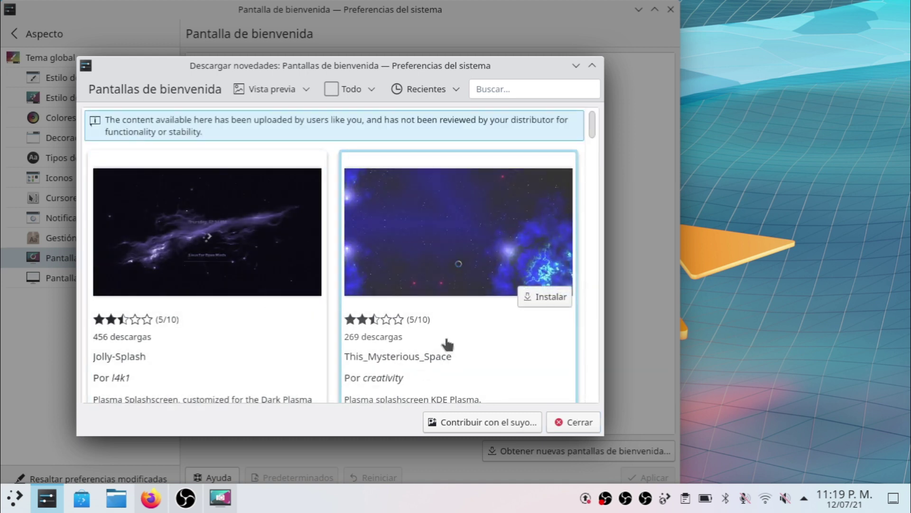
drag(591, 131, 597, 221)
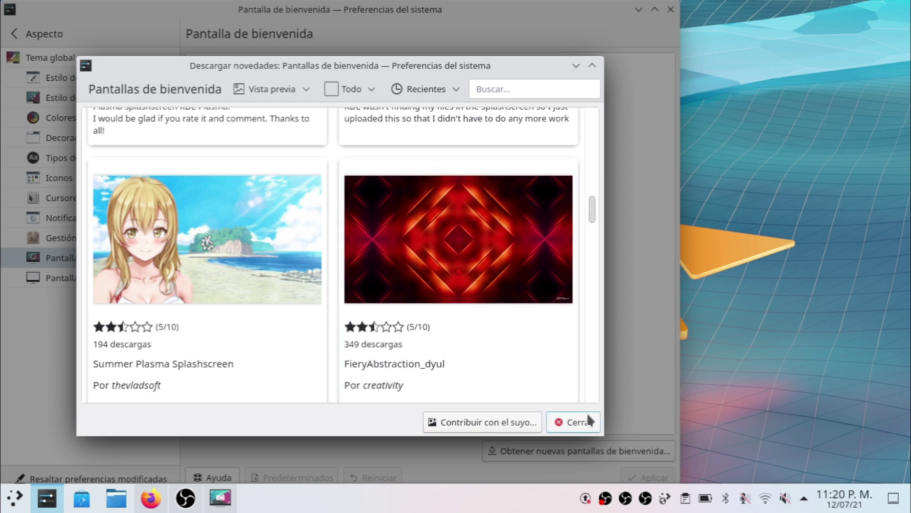
drag(594, 206, 592, 304)
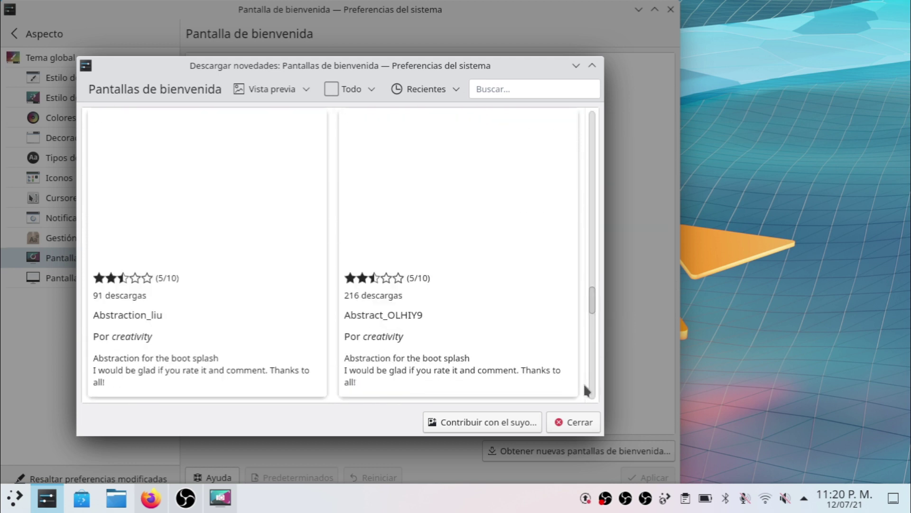
click(569, 422)
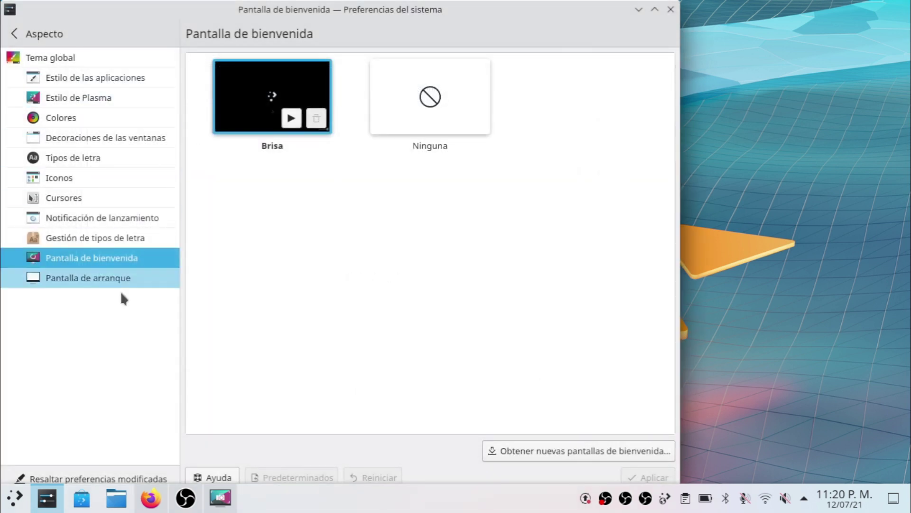
click(117, 282)
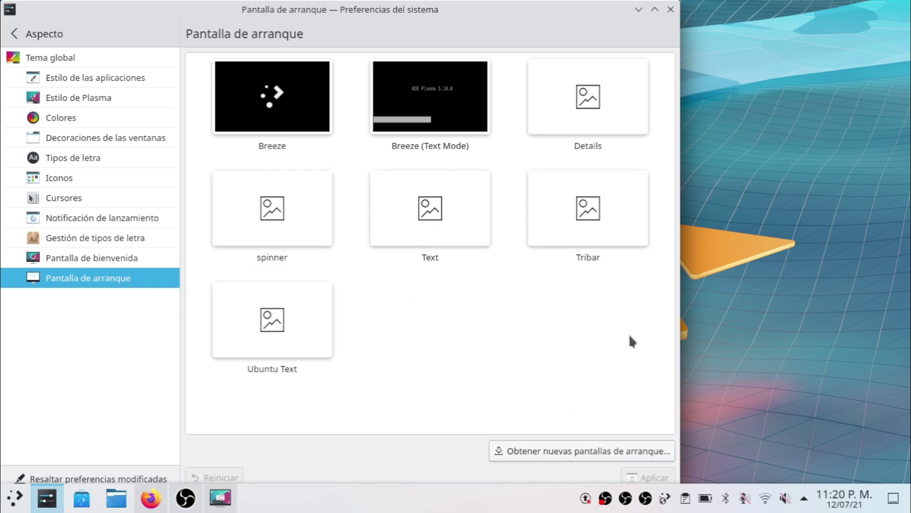
- Review the workspace behaviour settings for general behaviour, screen edges and touch screen
click(24, 36)
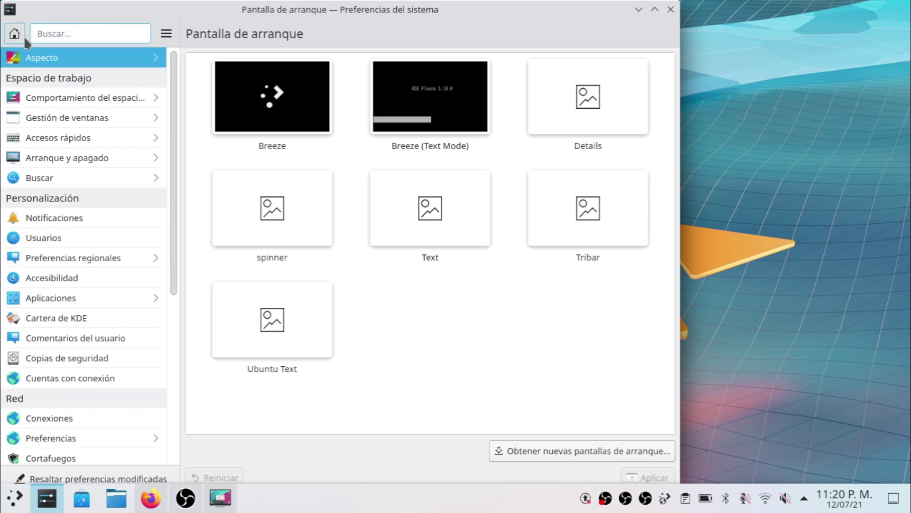
click(73, 102)
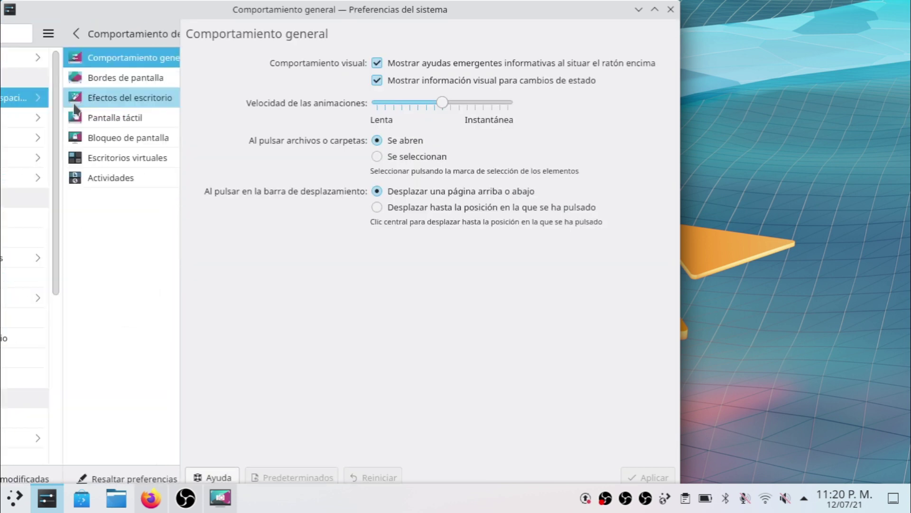
click(118, 82)
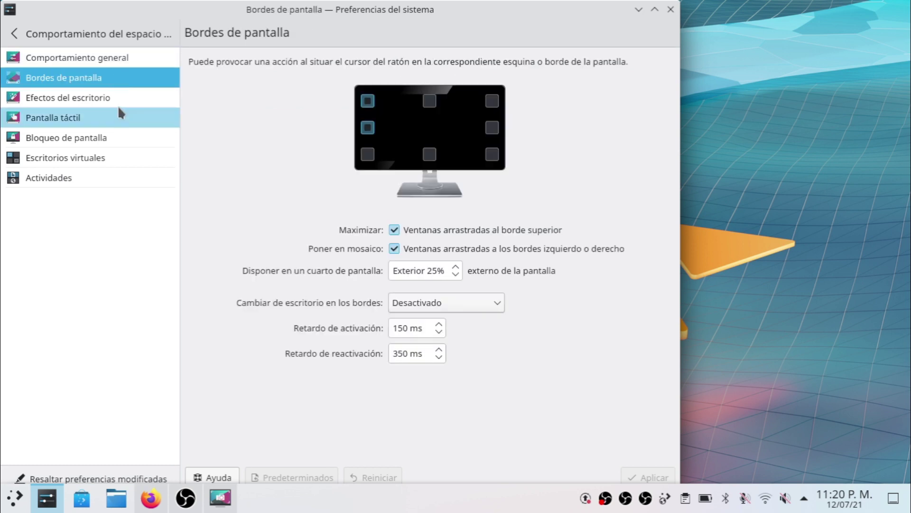
click(117, 97)
click(122, 117)
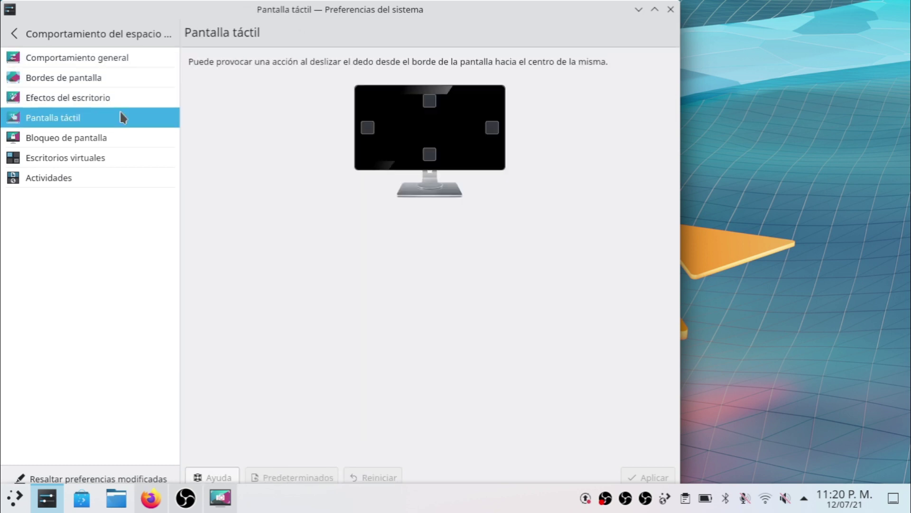
- Try enabling the Animación del clic de ratón desktop effect and reset the change without applying it
click(115, 84)
click(111, 98)
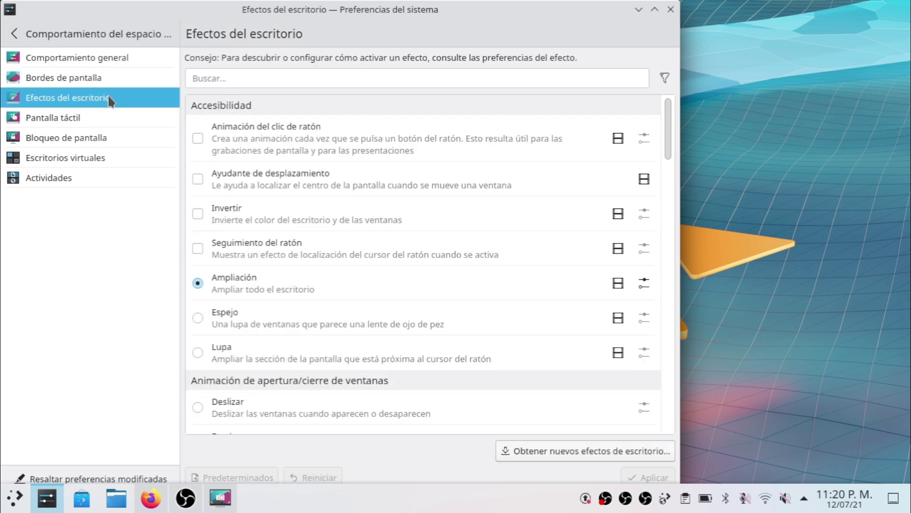
click(208, 136)
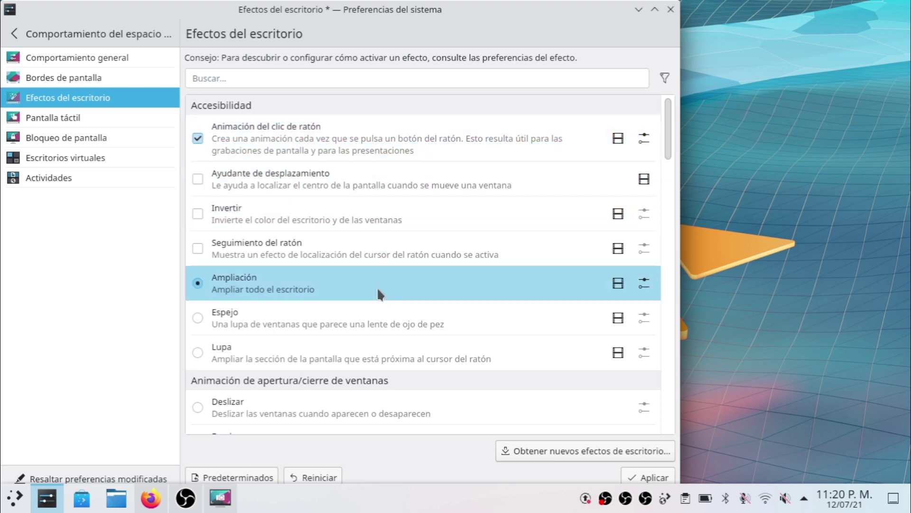
click(321, 475)
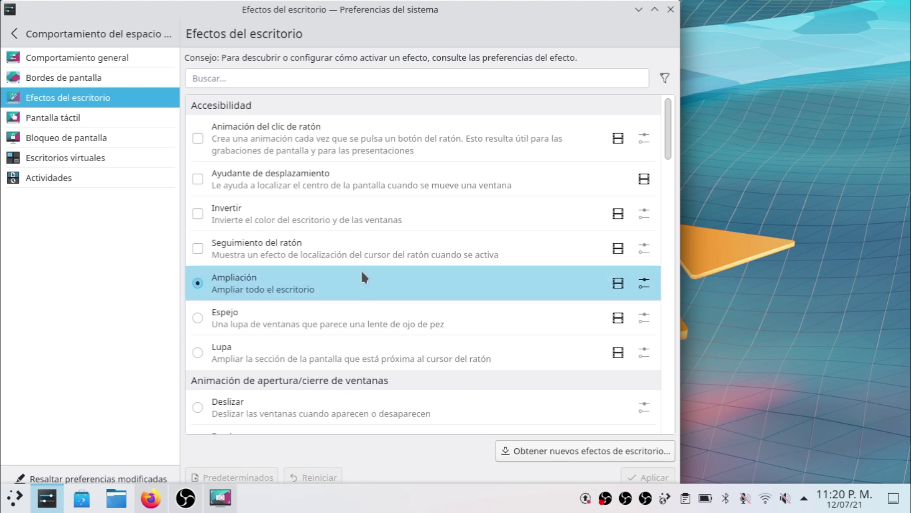
- View the window behaviour settings under Gestión de ventanas and look through the remaining settings categories
click(15, 34)
click(103, 122)
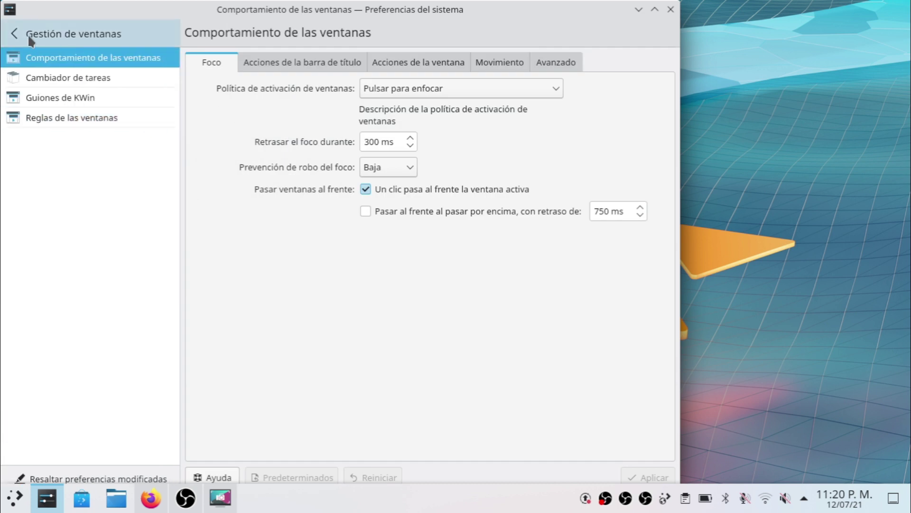
click(22, 31)
mouse_move(87, 141)
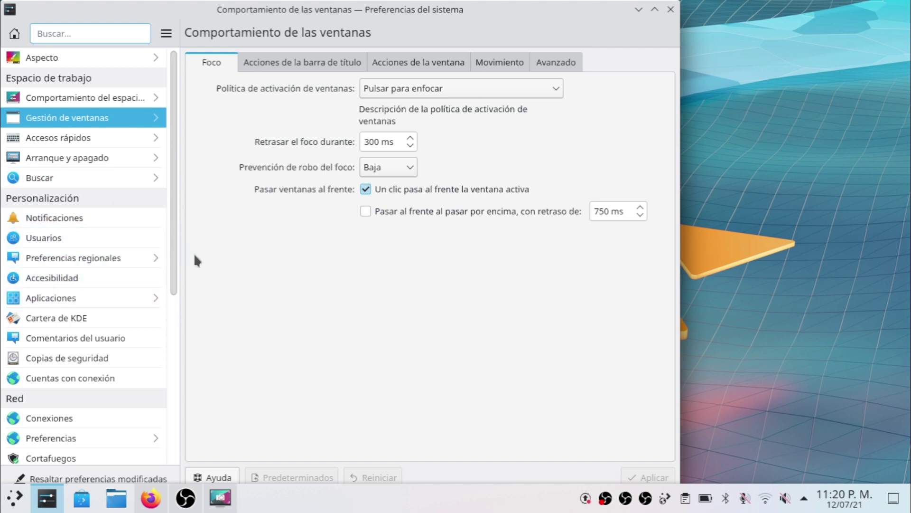
drag(172, 261, 161, 436)
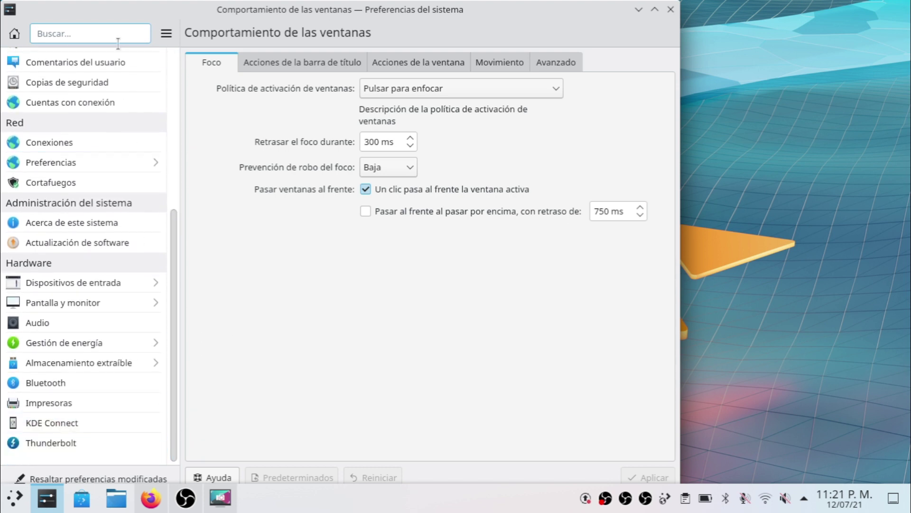
- Apply Tema oscuro from Preferencias rápidas with the settings window maximized
click(14, 34)
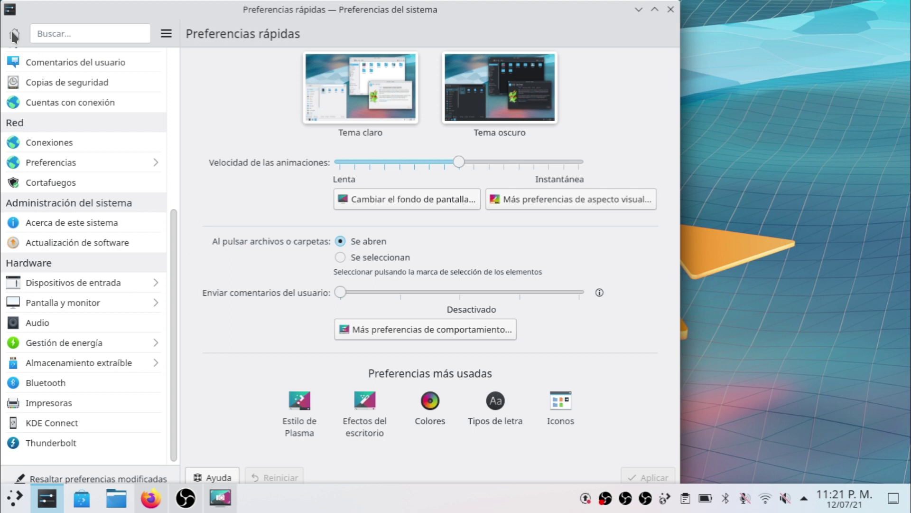
click(507, 113)
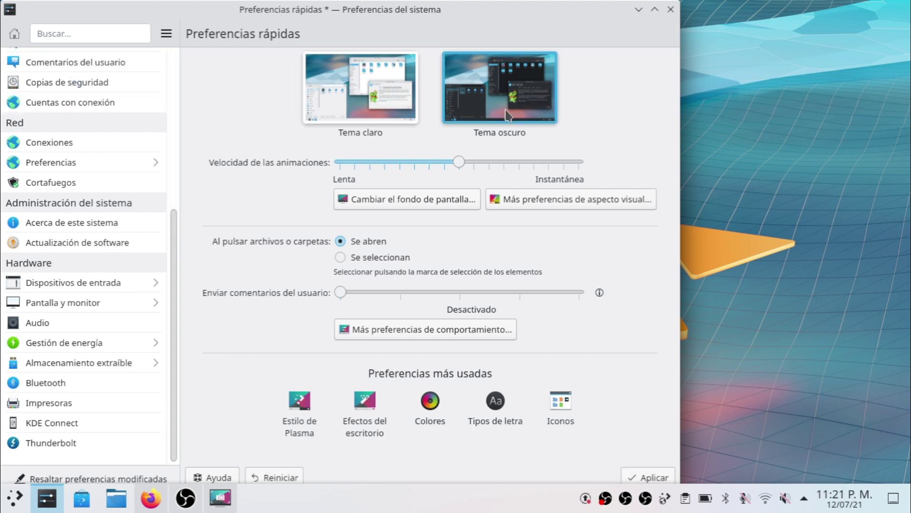
click(655, 10)
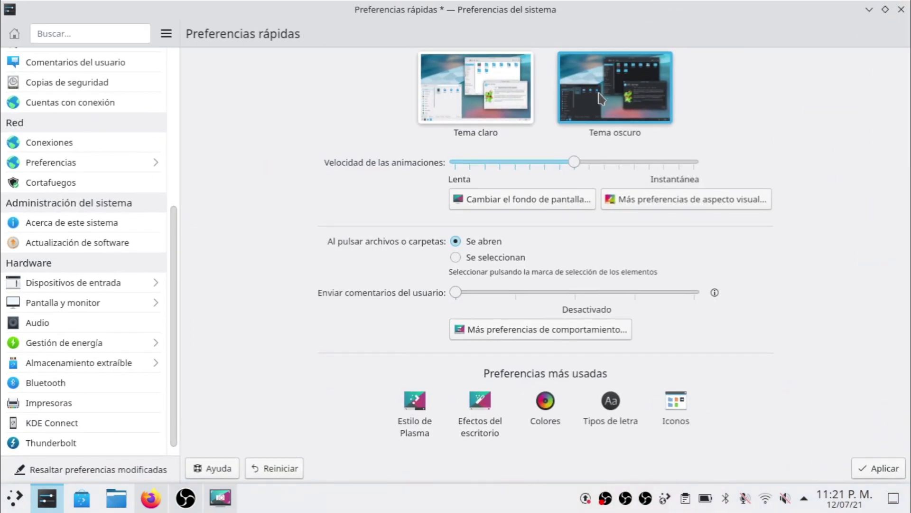
click(883, 464)
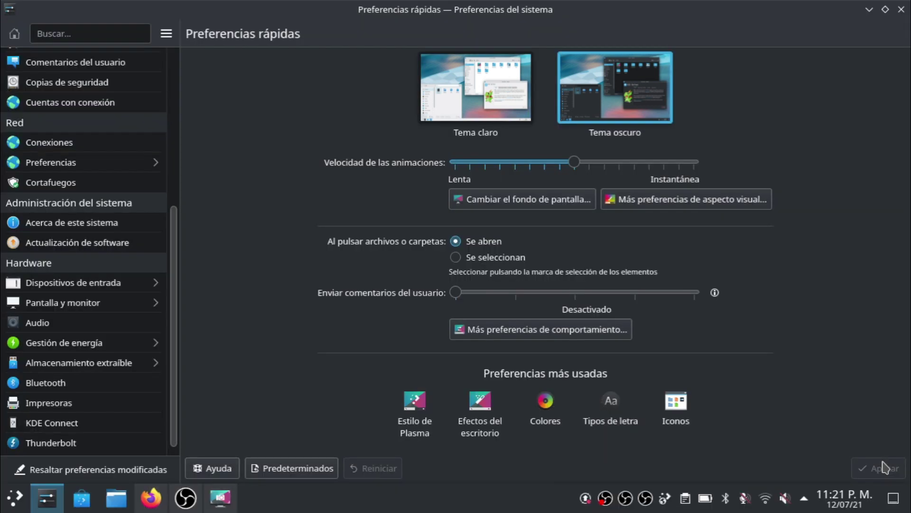
- Check how the dark theme looks on the desktop and in the application launcher, and return to the system settings
click(873, 10)
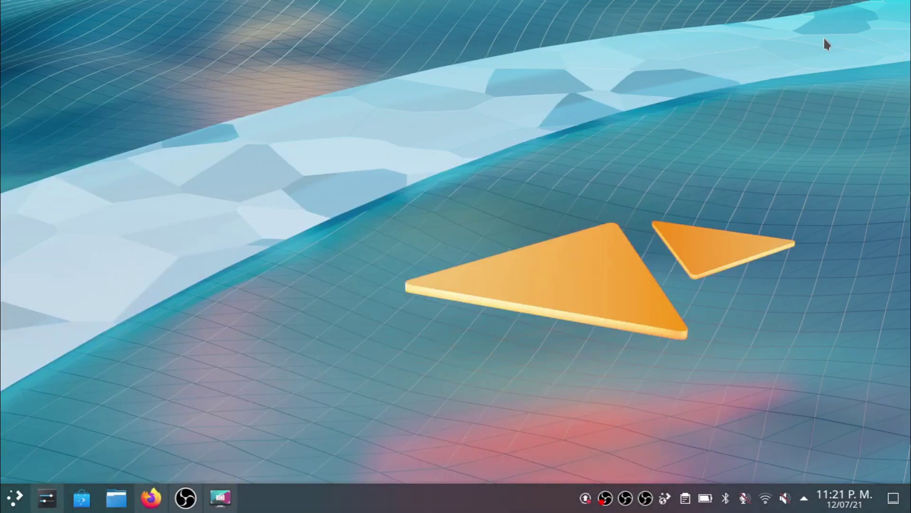
click(17, 496)
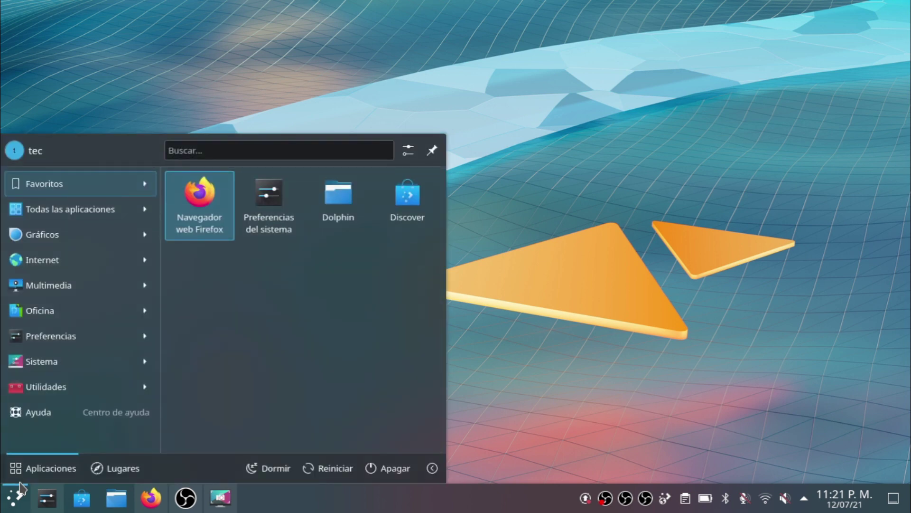
click(34, 503)
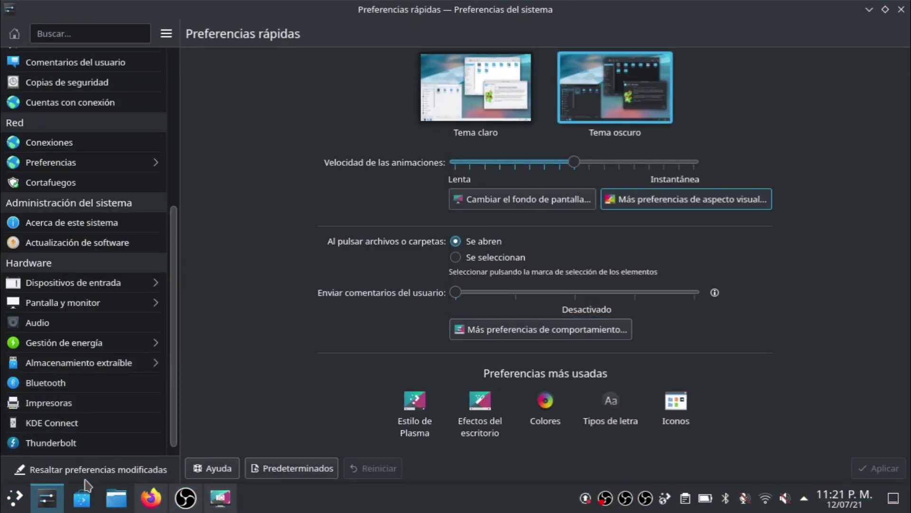
- View the global theme page from the additional visual appearance preferences, and return to Preferencias rápidas to look over the categories
click(690, 199)
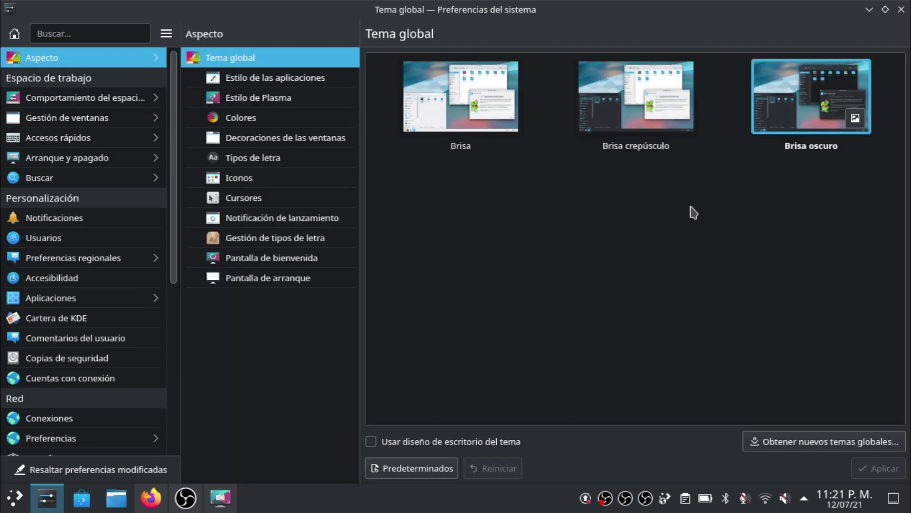
click(15, 38)
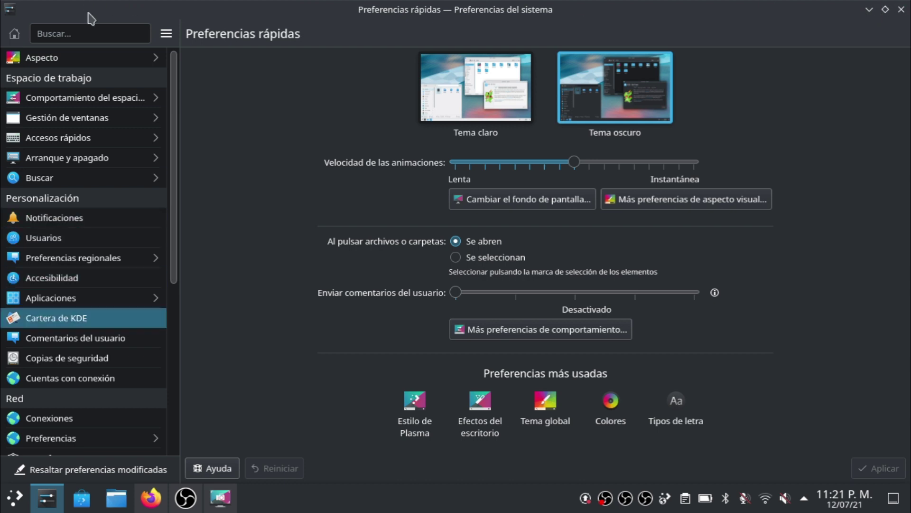
scroll(83, 201, down, 4)
scroll(83, 202, up, 3)
scroll(84, 204, up, 1)
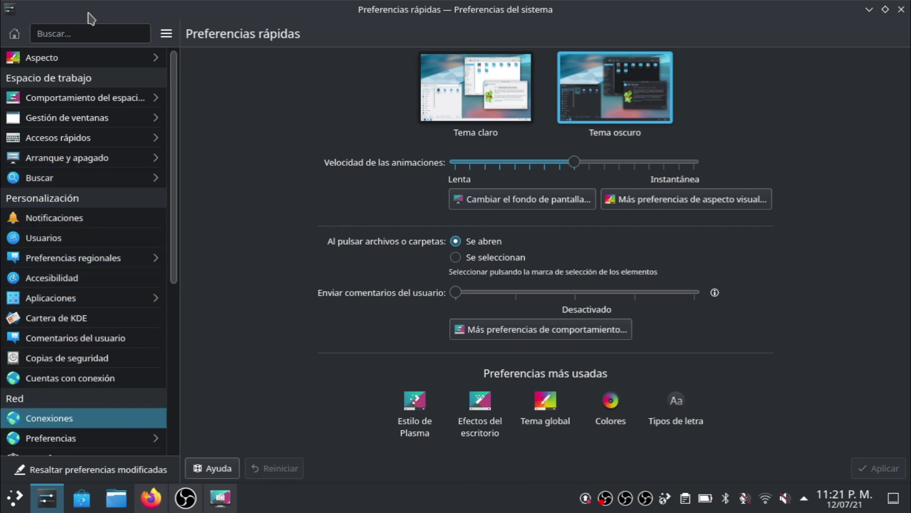
- Open the network Conexiones settings and look through the administration and hardware categories
click(50, 437)
key(Up)
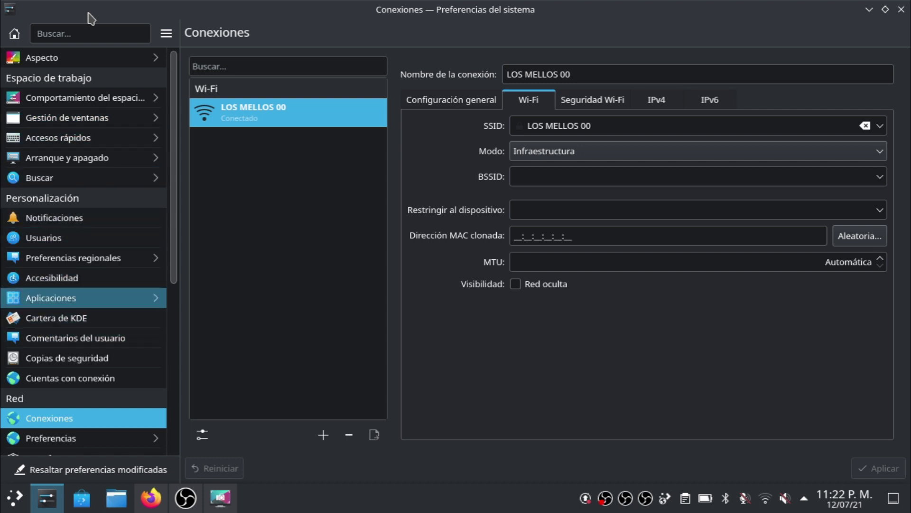
drag(174, 167, 174, 340)
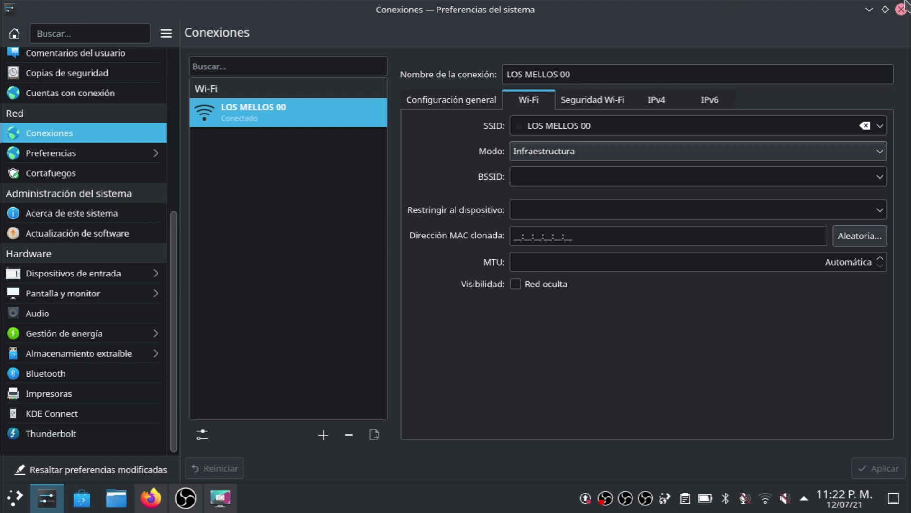
- Minimize the settings window, open Discover and look through the add-ons listed under Complementos de Plasma
click(869, 9)
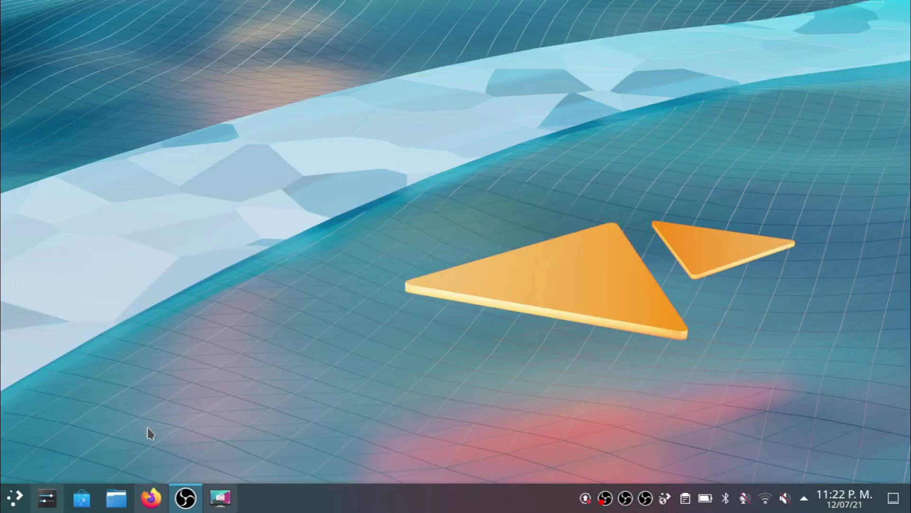
click(82, 498)
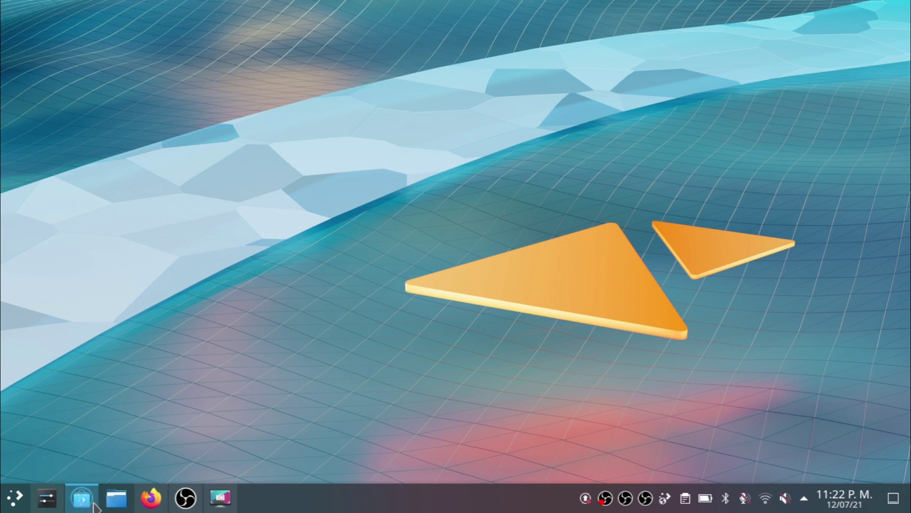
mouse_move(47, 506)
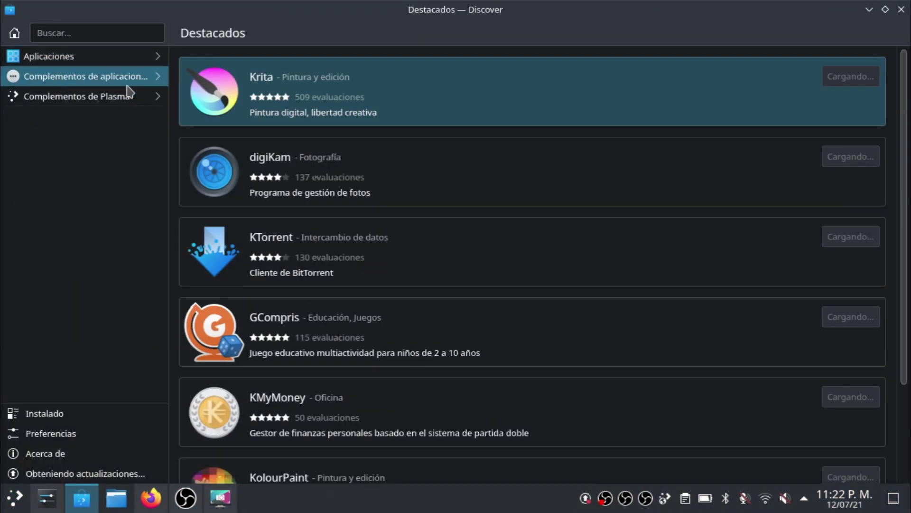
click(158, 99)
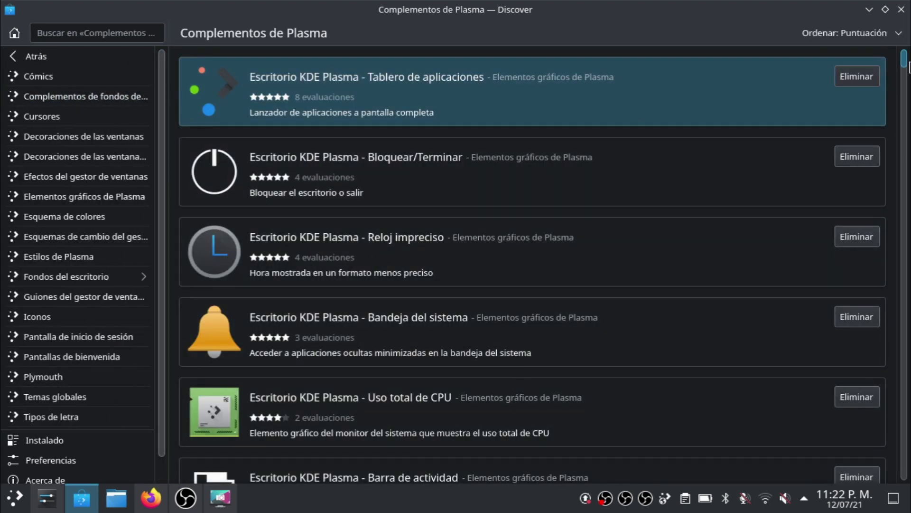
drag(906, 67, 904, 94)
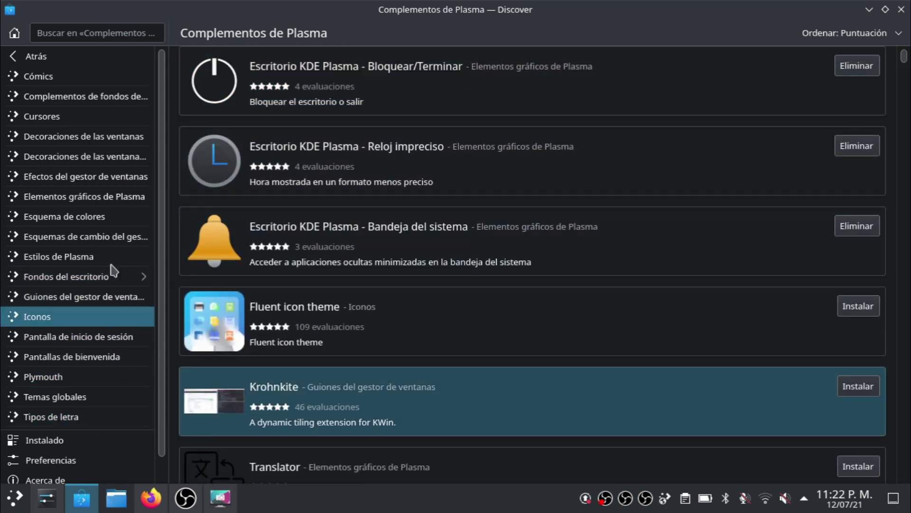
scroll(632, 227, down, 10)
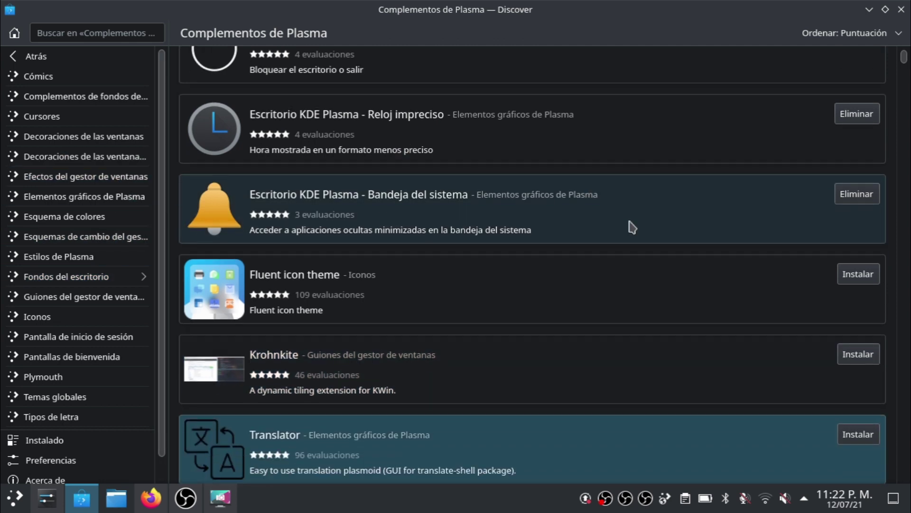
scroll(632, 227, down, 18)
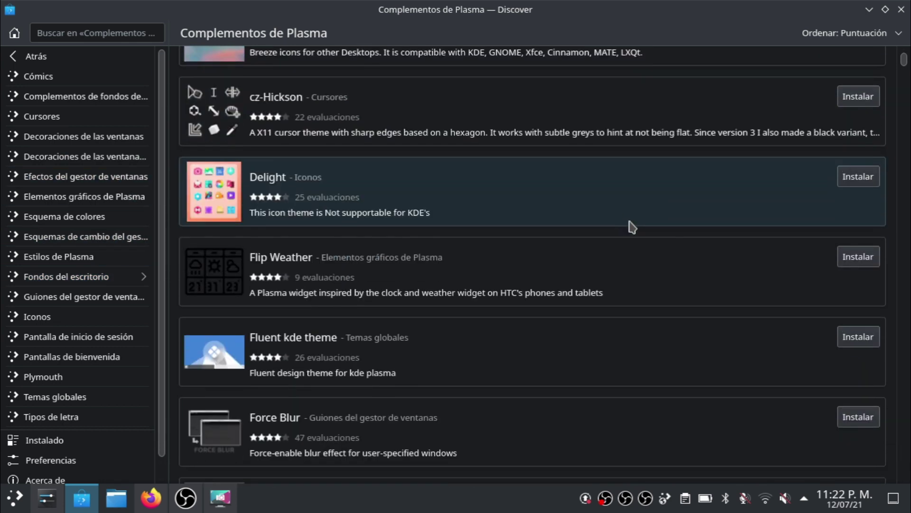
scroll(593, 214, down, 8)
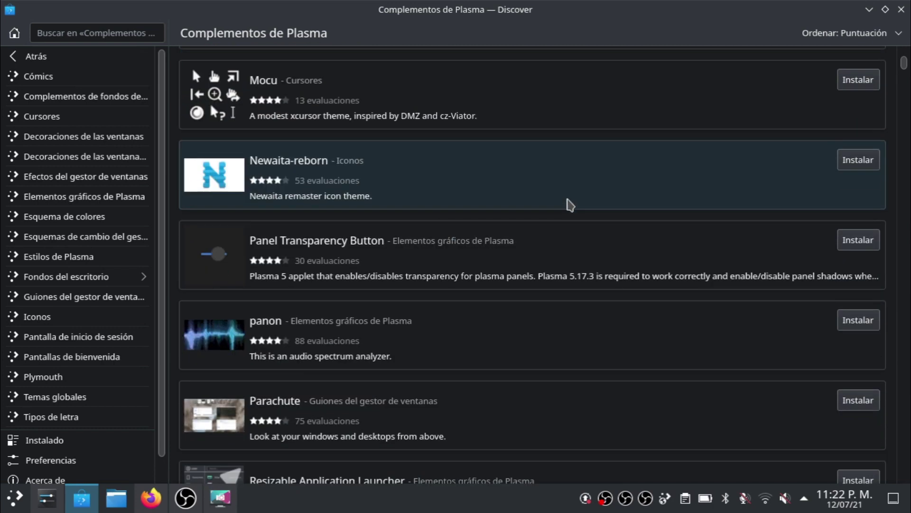
- View the details of the panon audio spectrum analyzer and look through the neighbouring add-ons
click(617, 204)
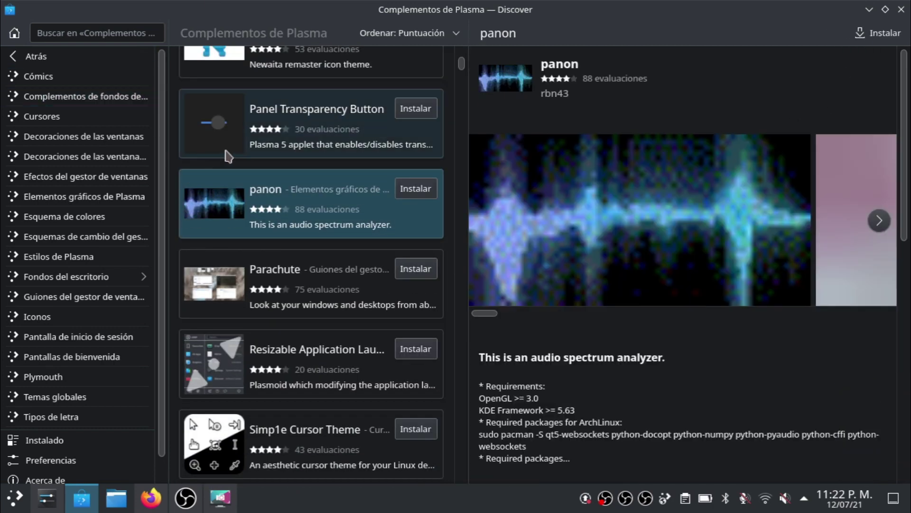
scroll(256, 152, down, 6)
scroll(257, 153, up, 3)
scroll(256, 153, up, 10)
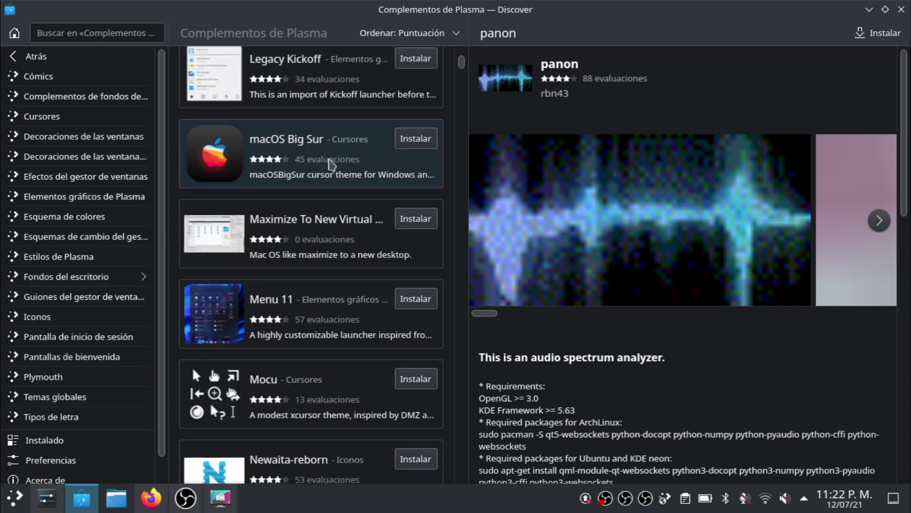
- Install the macOS Big Sur cursor theme, look over its description and preview image, and minimize Discover
click(333, 165)
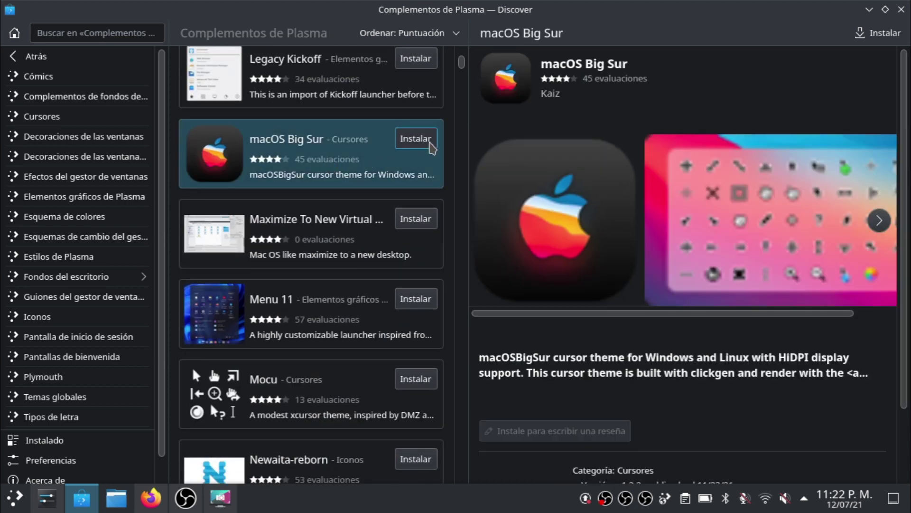
click(430, 145)
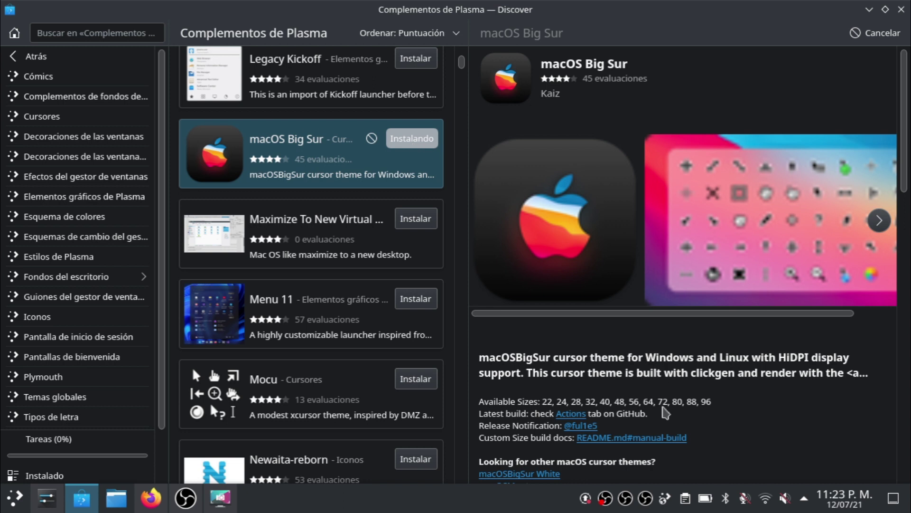
scroll(666, 413, down, 12)
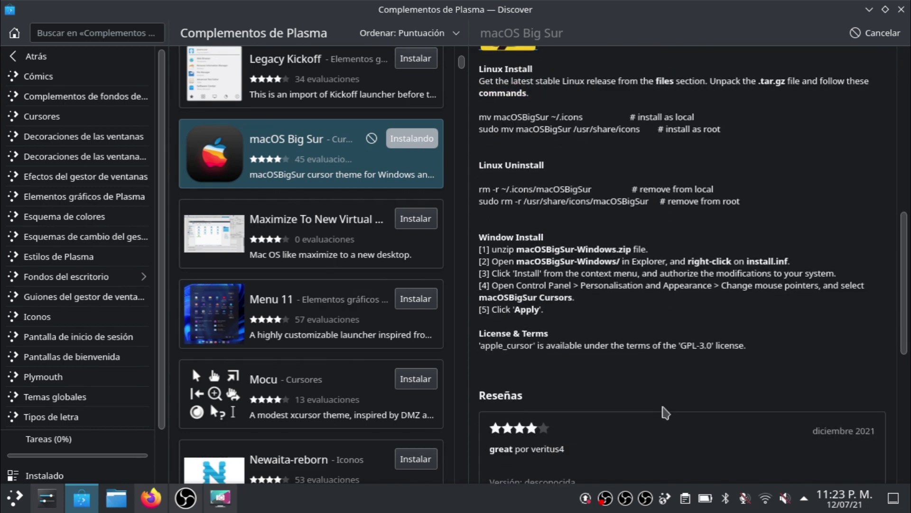
scroll(666, 413, down, 5)
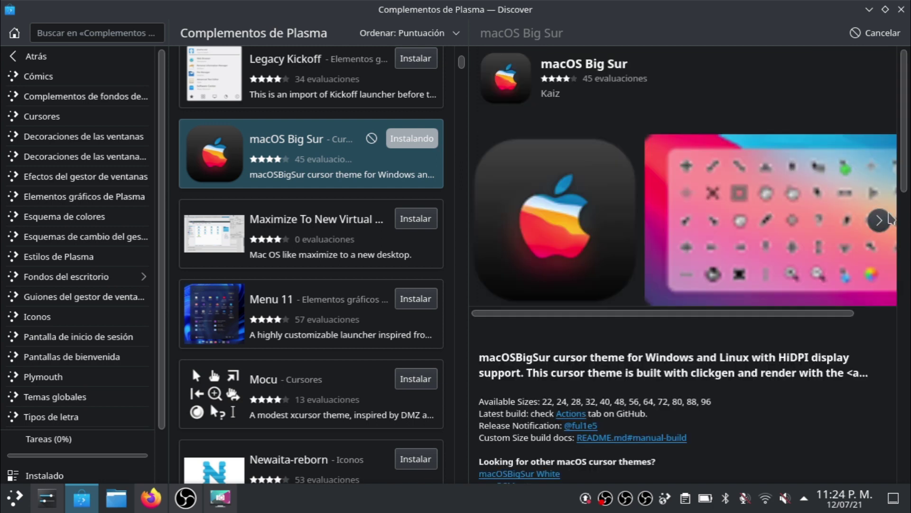
click(889, 212)
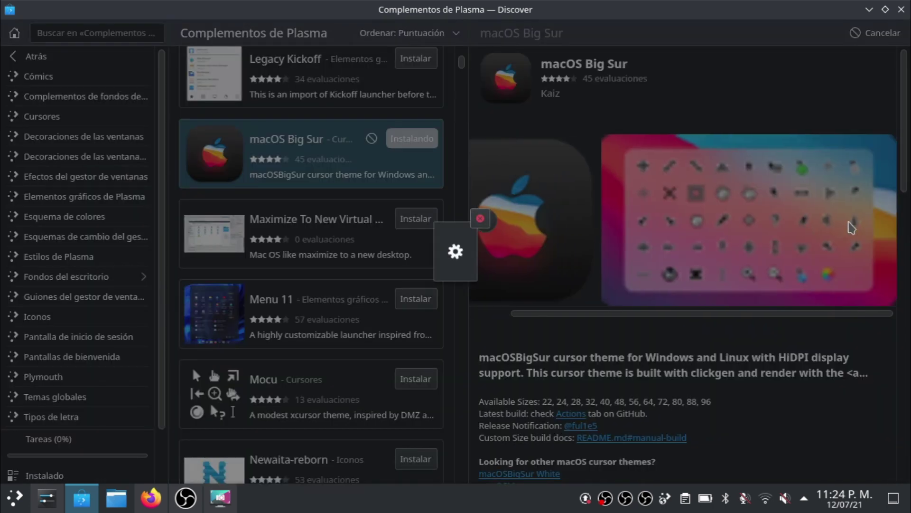
click(871, 12)
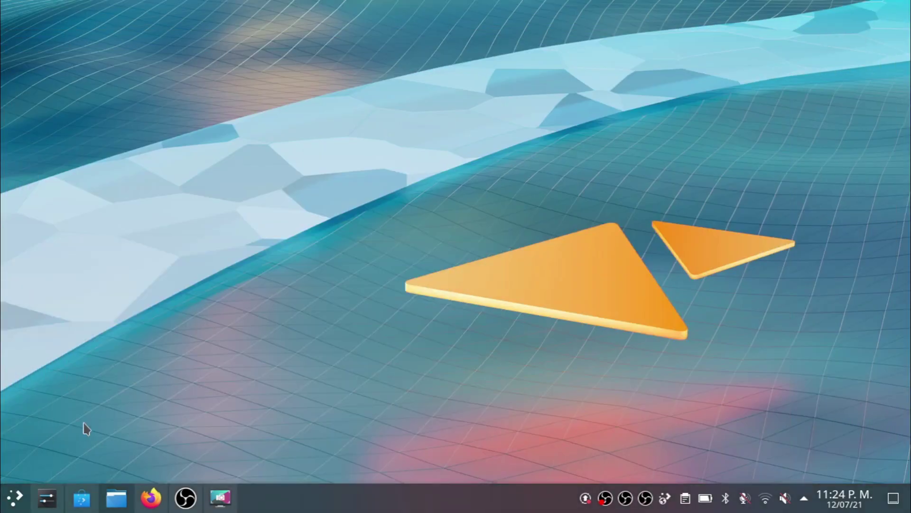
- Look through the application launcher's categories and open Centro de información from Sistema
click(14, 497)
mouse_move(81, 286)
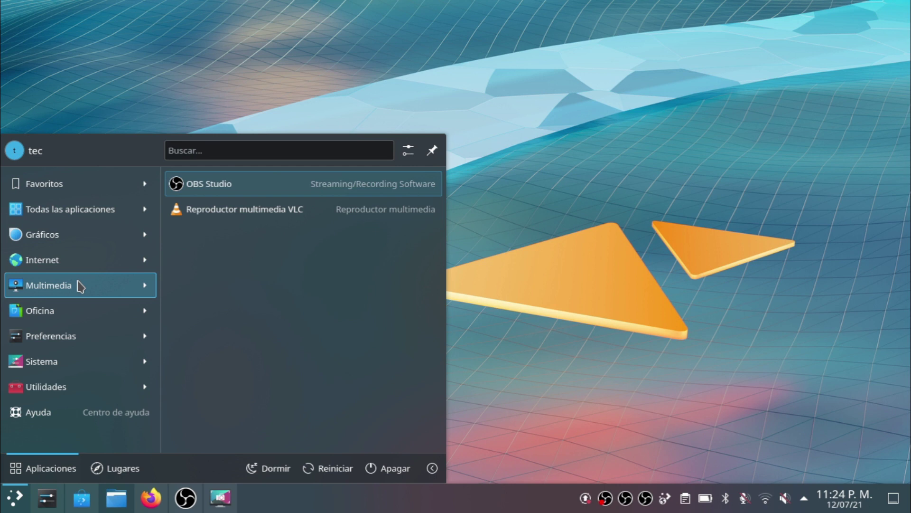
mouse_move(91, 251)
mouse_move(117, 229)
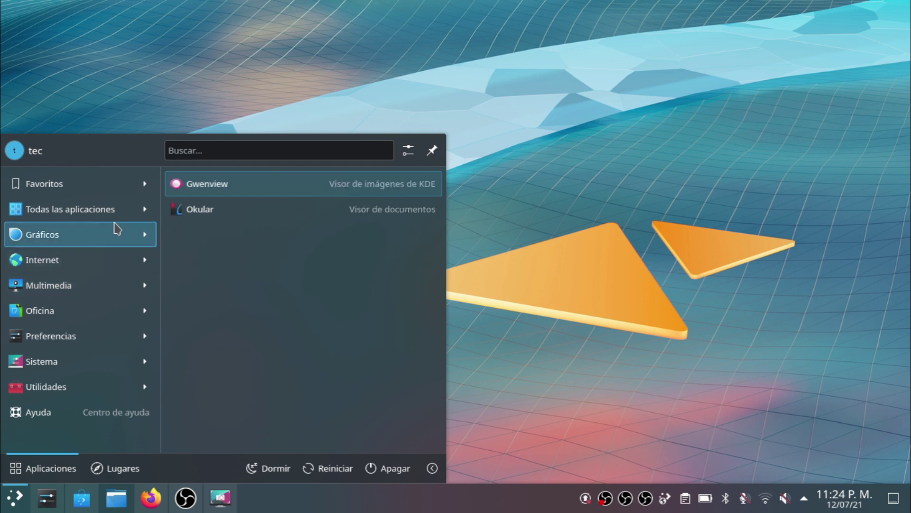
mouse_move(78, 362)
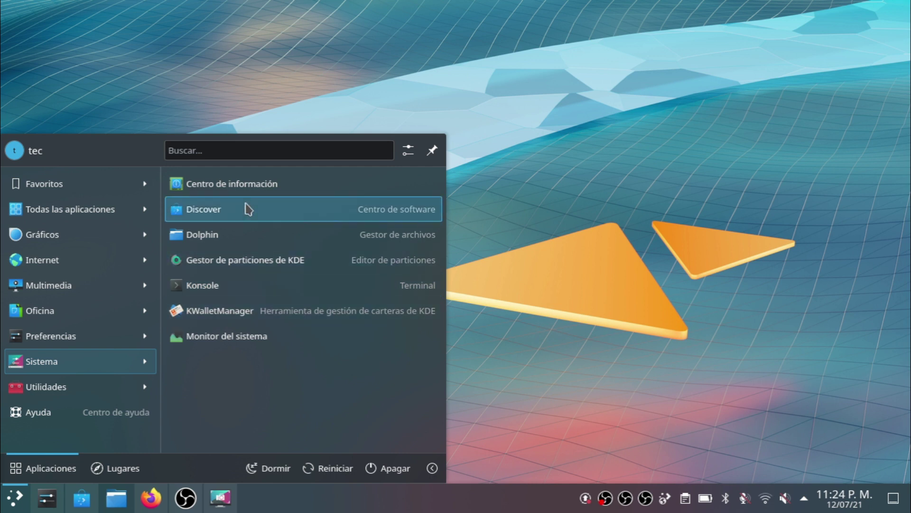
click(261, 186)
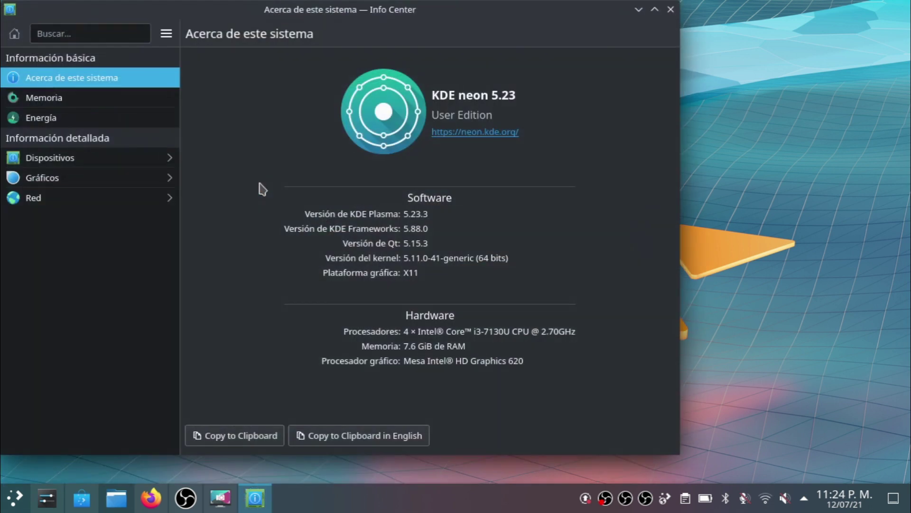
- View the Memoria and Energía pages, including the Consumo de energía graph and battery details, and close Info Center
click(81, 105)
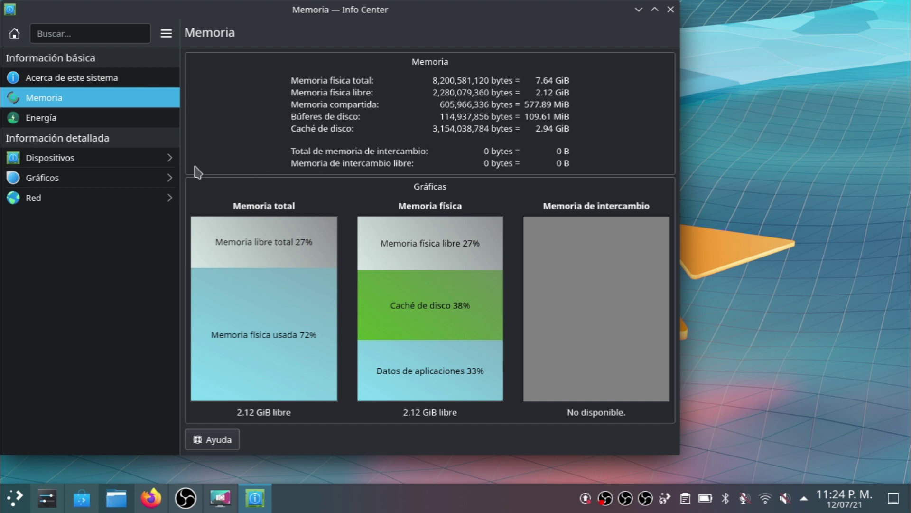
click(72, 119)
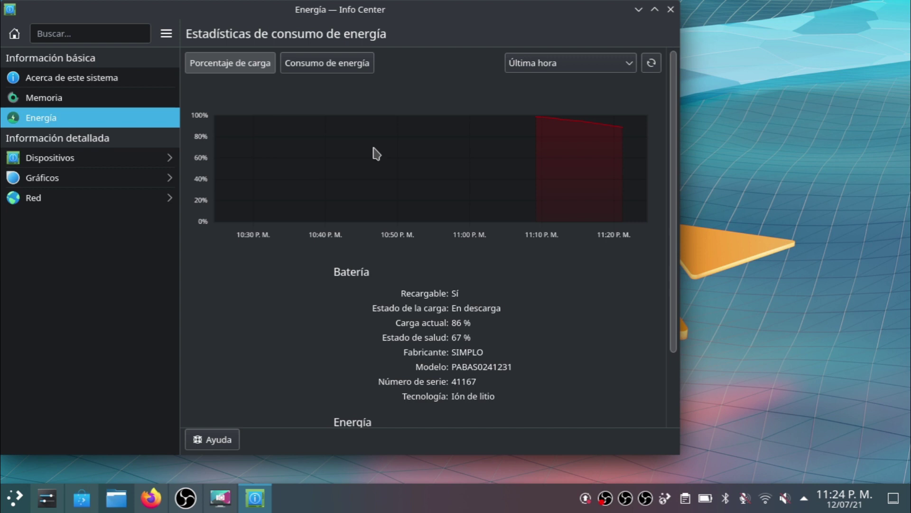
click(340, 71)
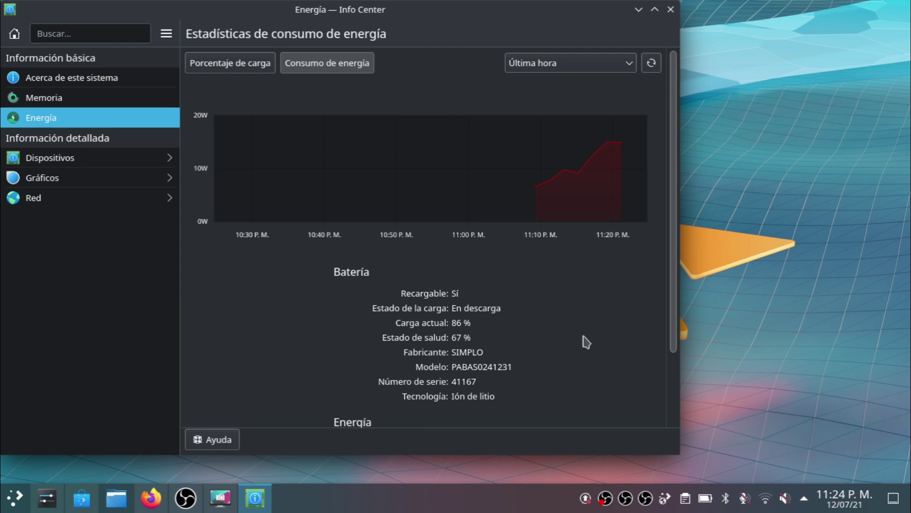
click(675, 365)
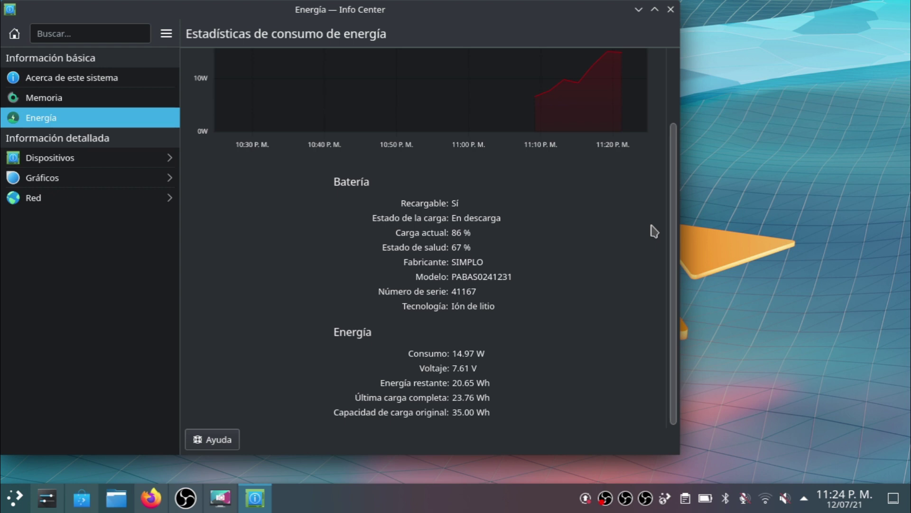
click(675, 9)
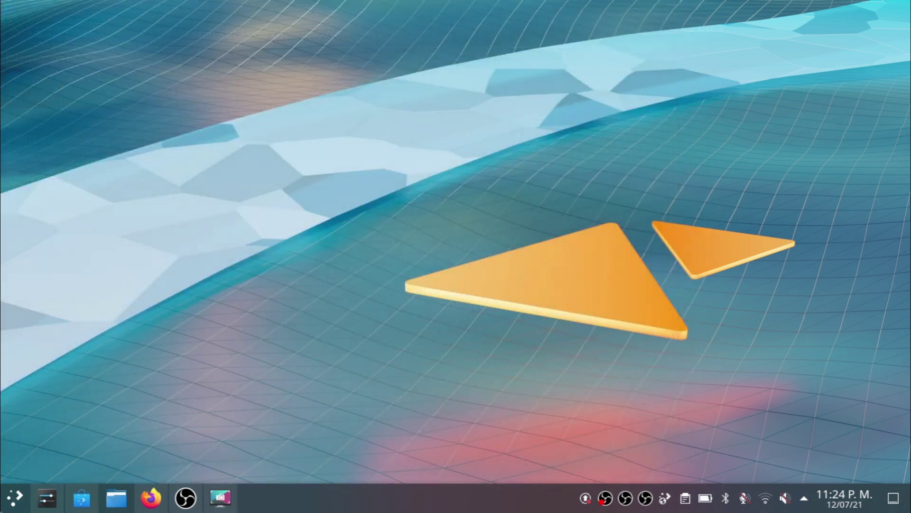
- Look through Utilidades and the other application categories in the launcher
click(5, 506)
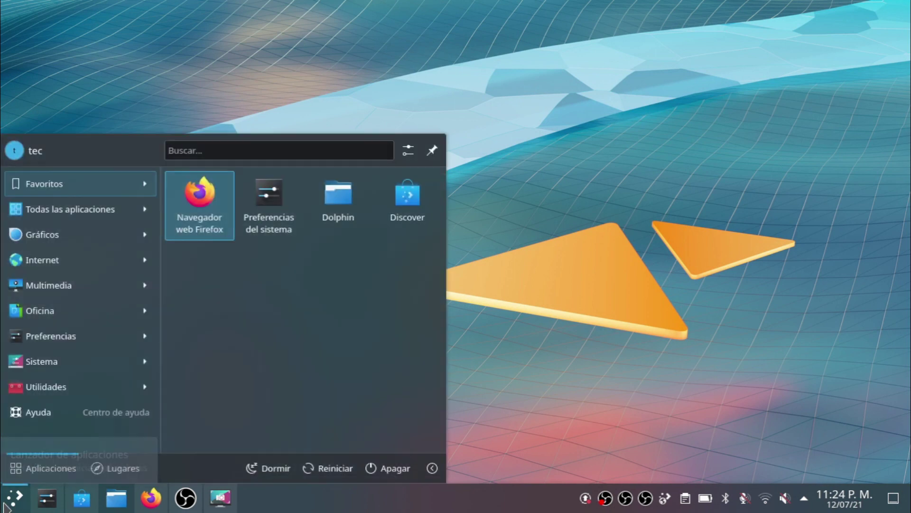
mouse_move(58, 397)
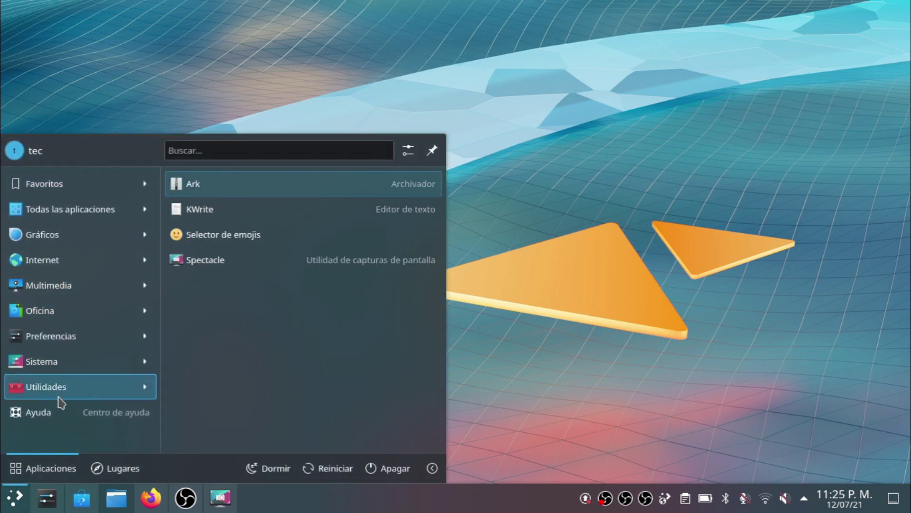
mouse_move(64, 244)
mouse_move(71, 212)
- Switch to Firefox, look over the YouTube home page and minimize the browser
click(151, 497)
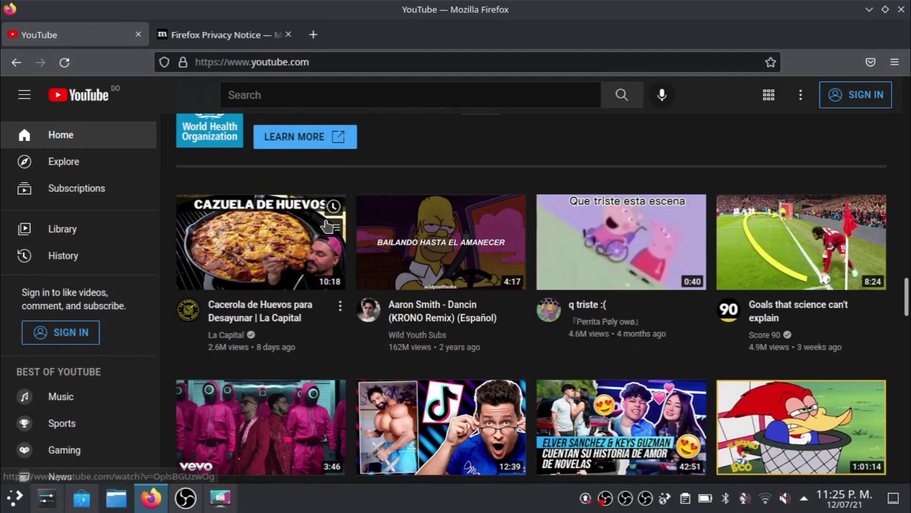
scroll(470, 386, up, 20)
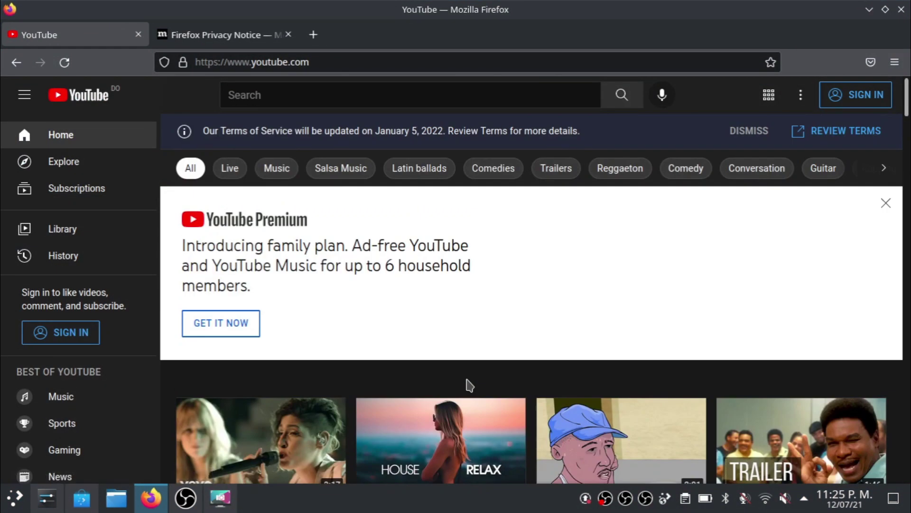
click(870, 9)
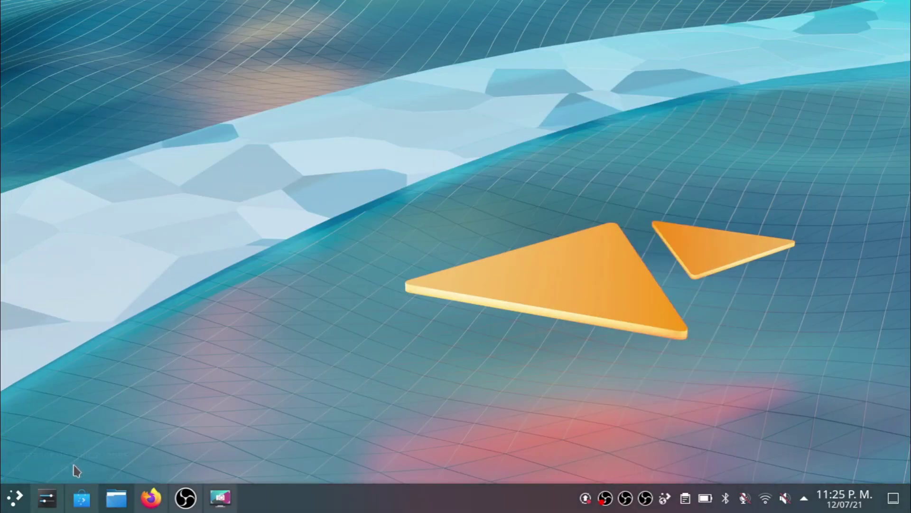
- Return to the system settings and view the available themes in Estilo de Plasma under Aspecto
click(49, 497)
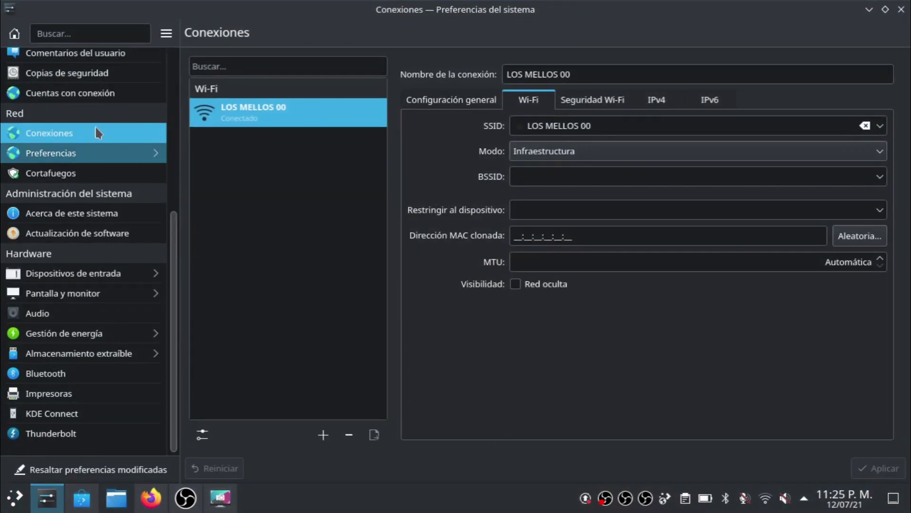
scroll(104, 105, up, 10)
click(160, 62)
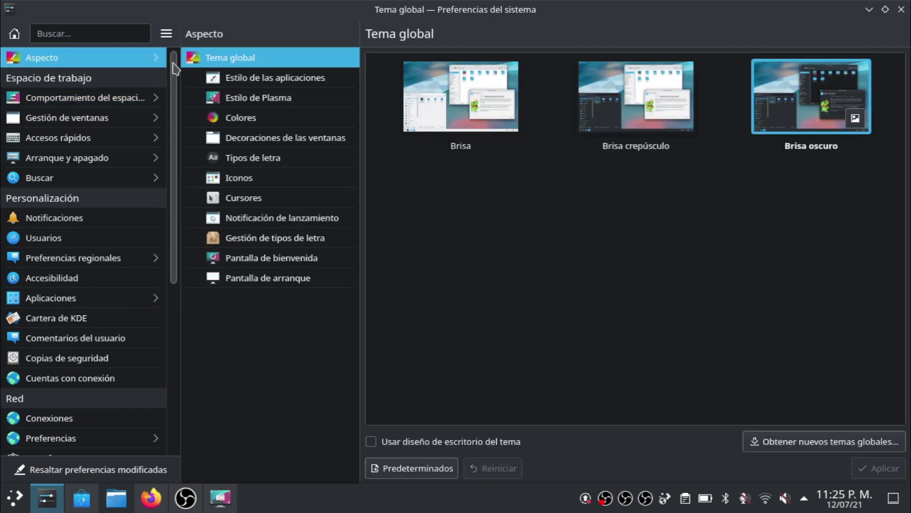
click(237, 99)
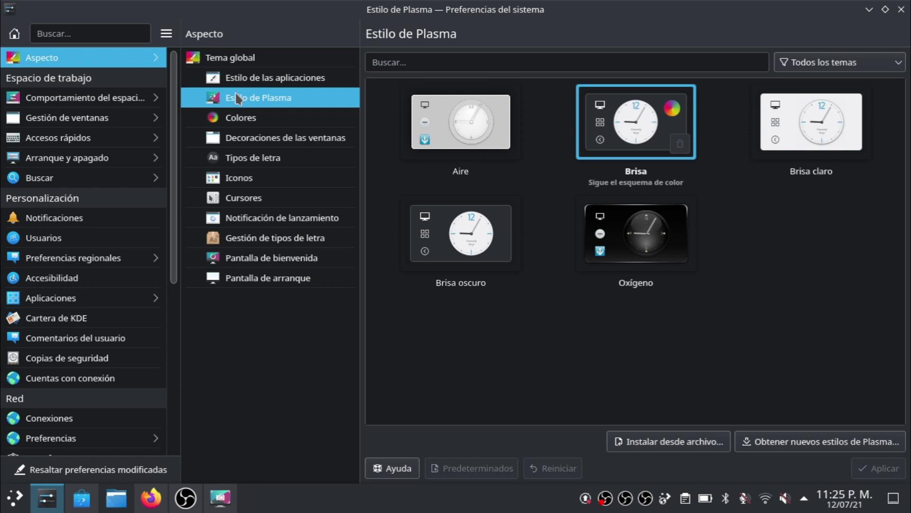
- Try a custom magenta accent colour under Colores and switch back to the accent from the current colour scheme
click(279, 121)
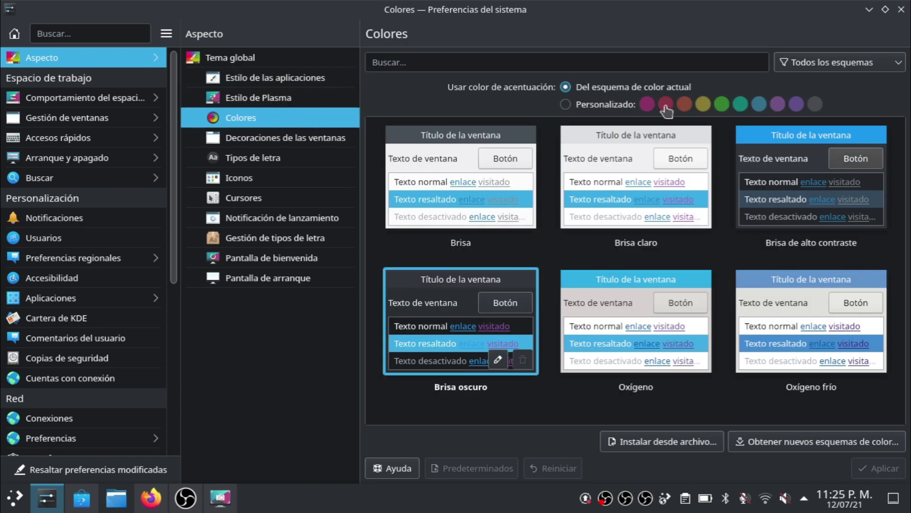
click(648, 105)
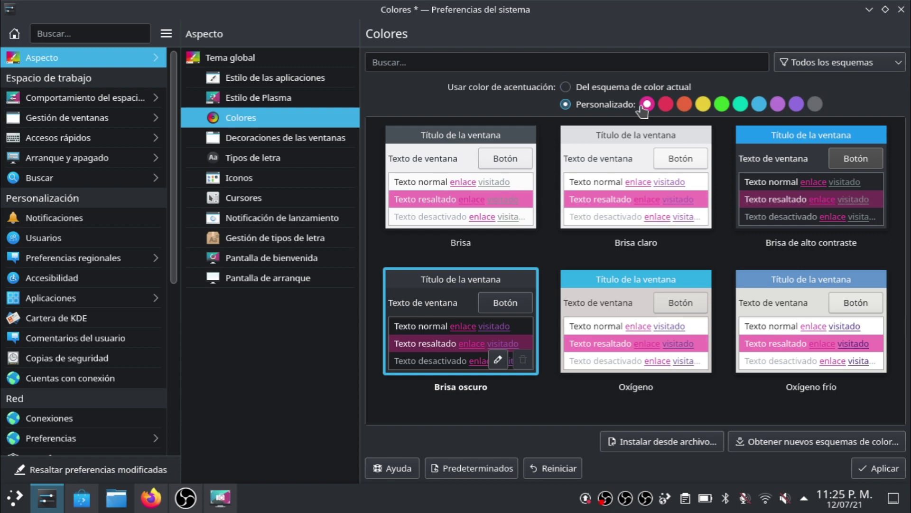
click(593, 89)
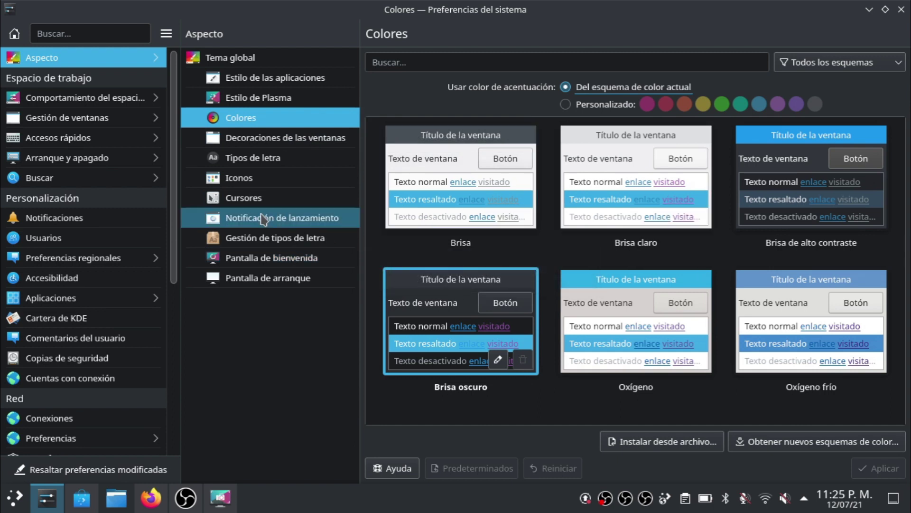
- View the workspace behaviour pages, including Efectos del escritorio, Bloqueo de pantalla and Escritorios virtuales, and minimize the system settings
click(155, 104)
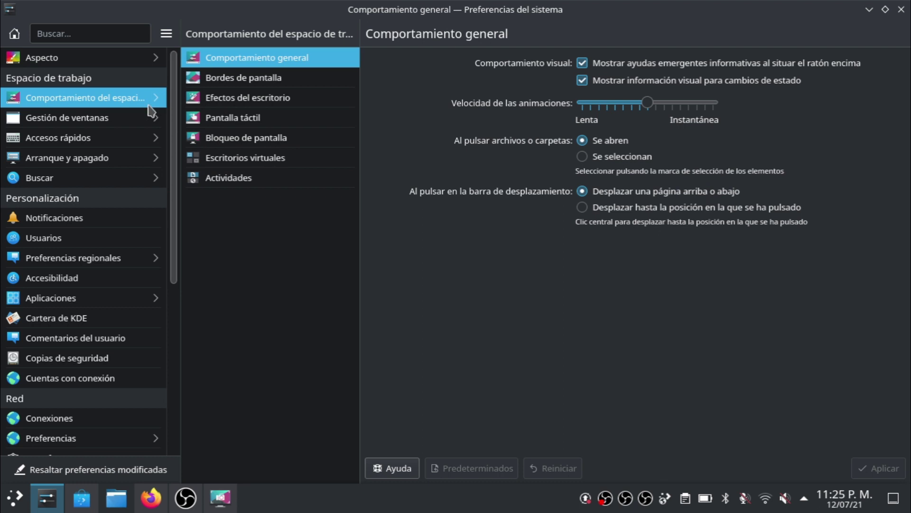
click(258, 97)
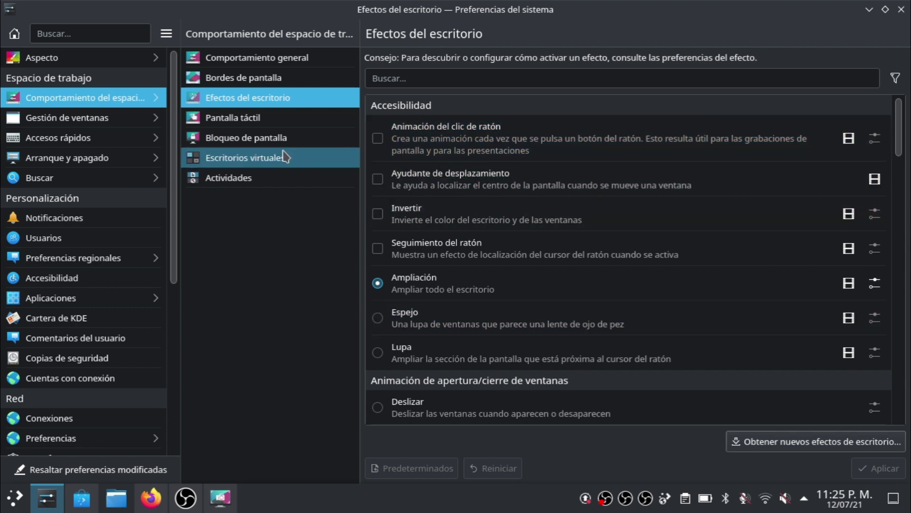
click(264, 117)
click(266, 142)
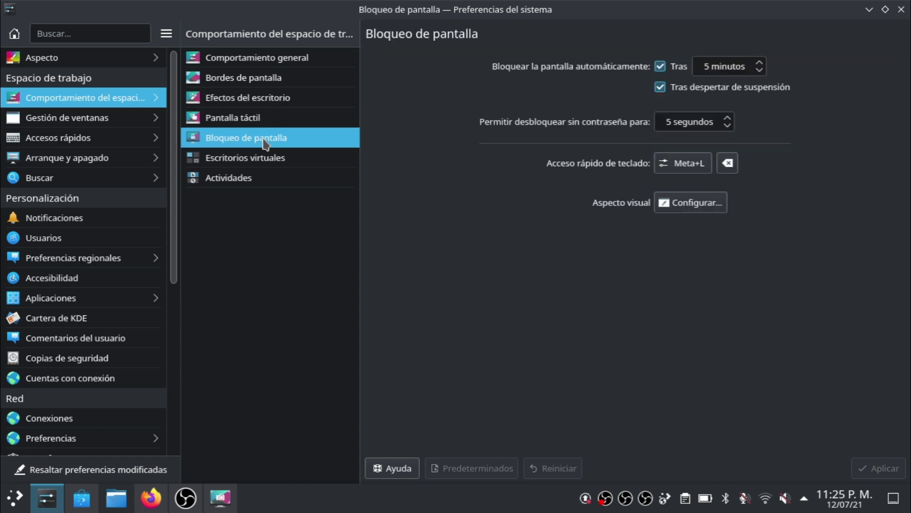
click(266, 164)
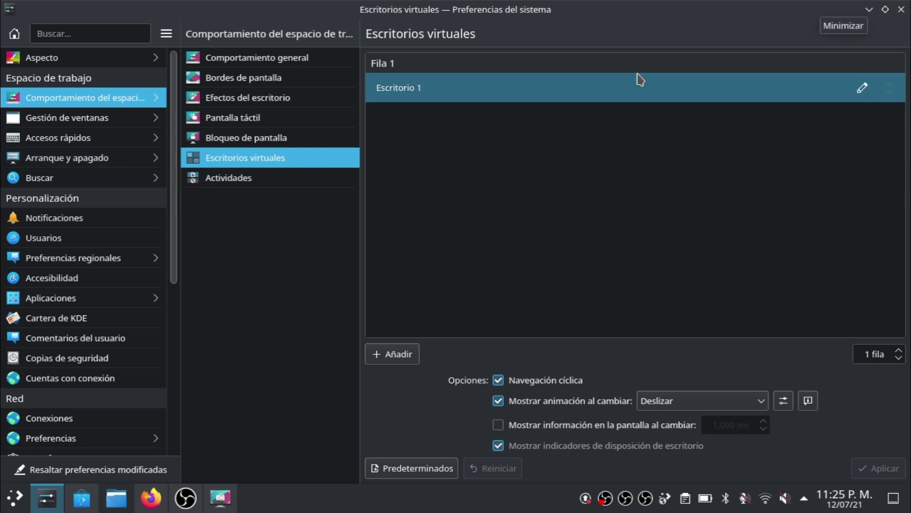
click(869, 10)
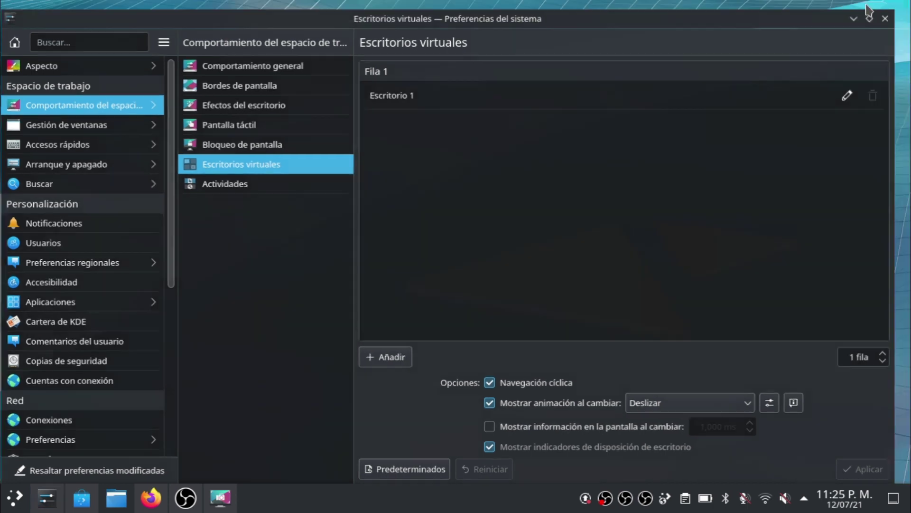
- Set the desktop wallpaper to Altai in the desktop folder preferences
right_click(435, 229)
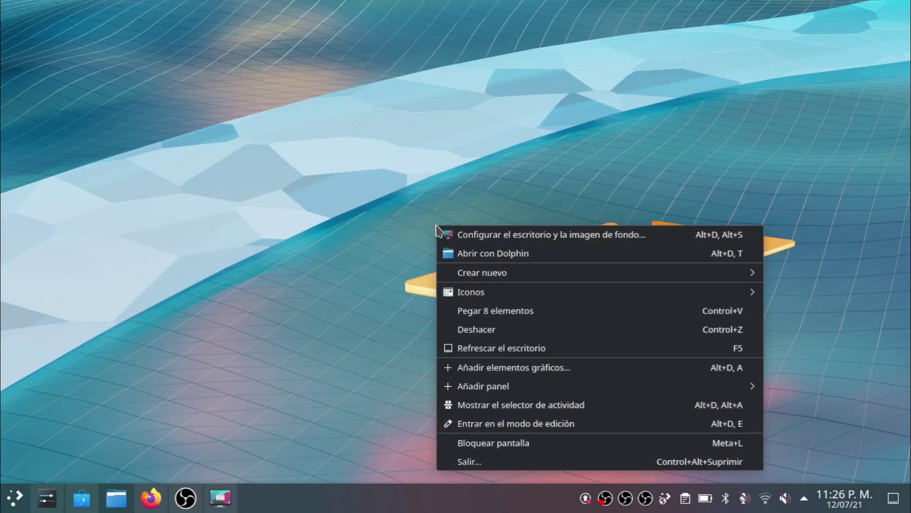
click(519, 234)
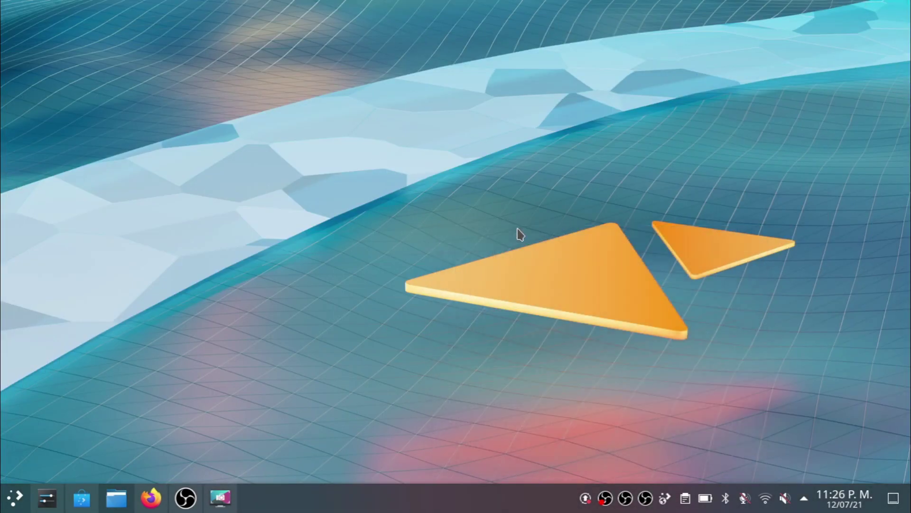
scroll(412, 233, down, 1)
scroll(412, 233, up, 10)
scroll(412, 233, up, 5)
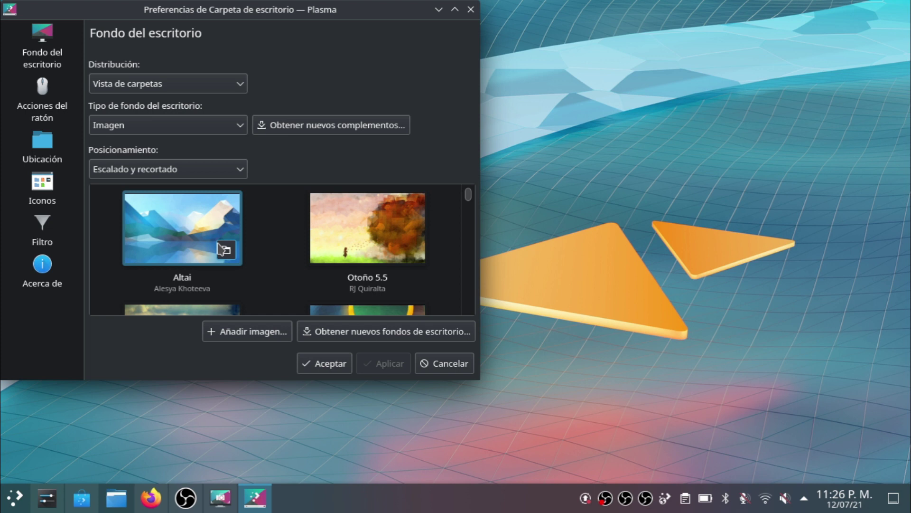
click(192, 243)
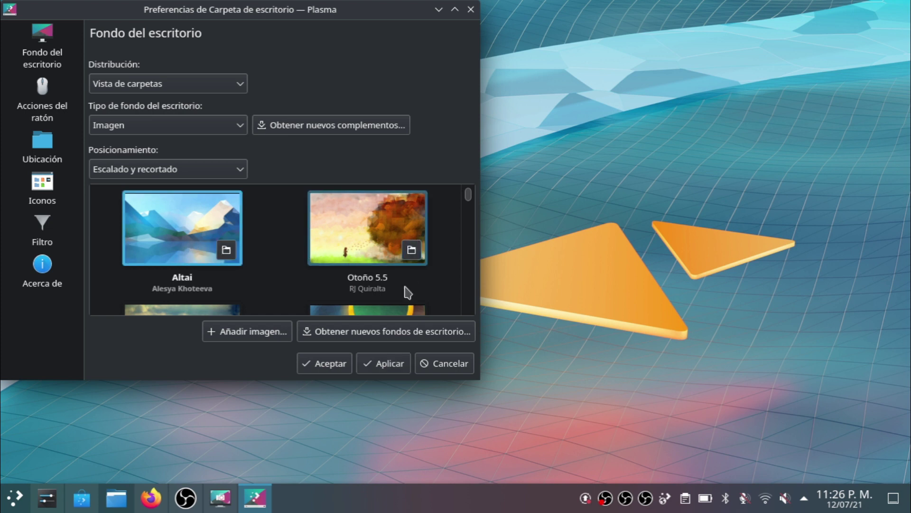
click(378, 365)
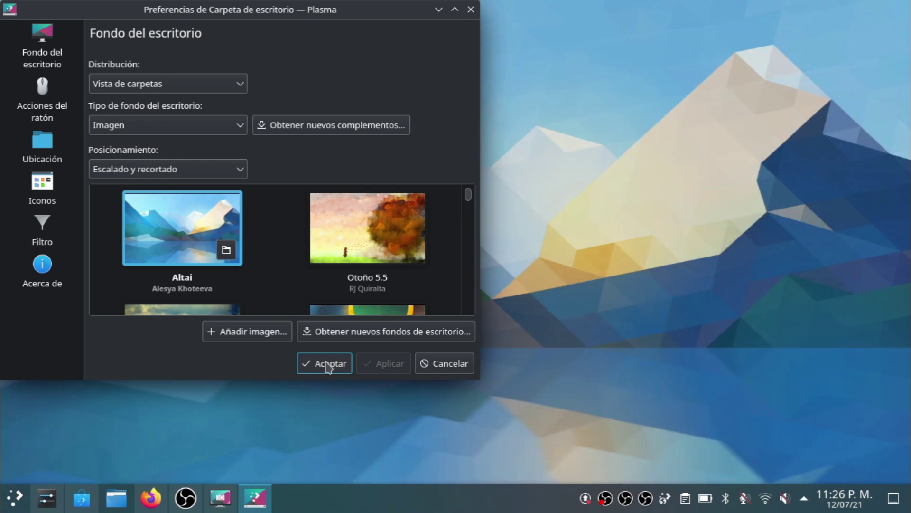
click(326, 362)
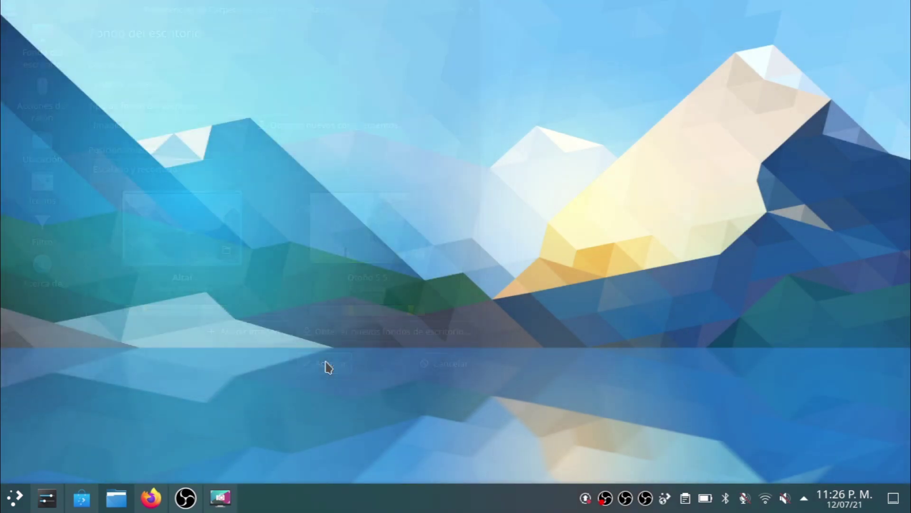
- Change the desktop wallpaper to Aterrizaje seguro and close the desktop preferences
right_click(279, 334)
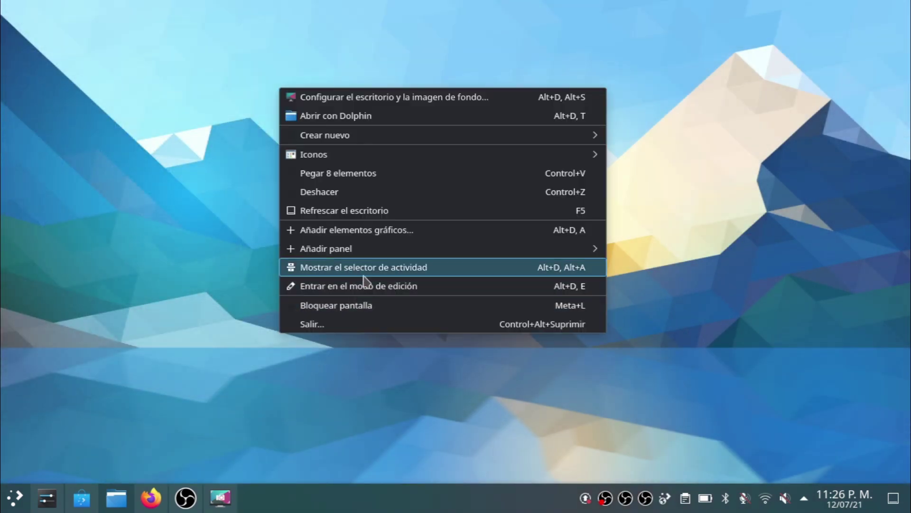
click(382, 96)
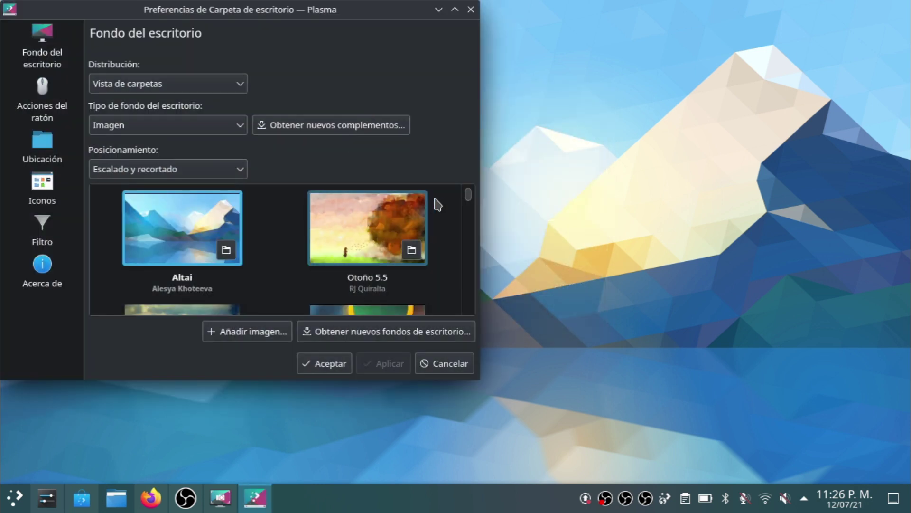
drag(469, 196, 469, 295)
click(207, 296)
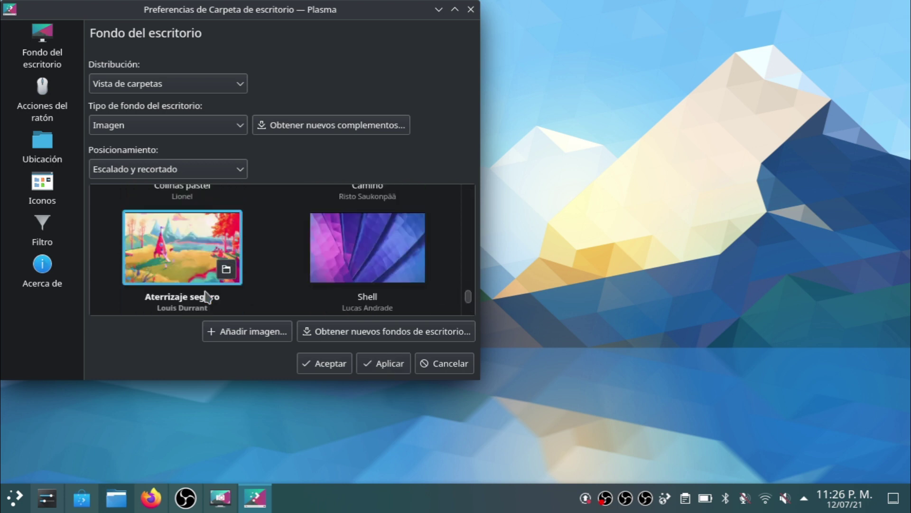
click(373, 366)
click(331, 364)
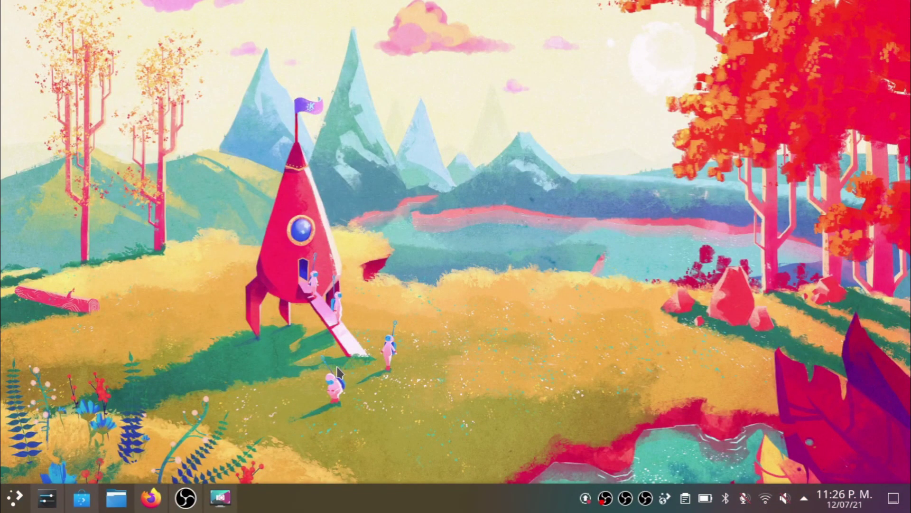
right_click(338, 369)
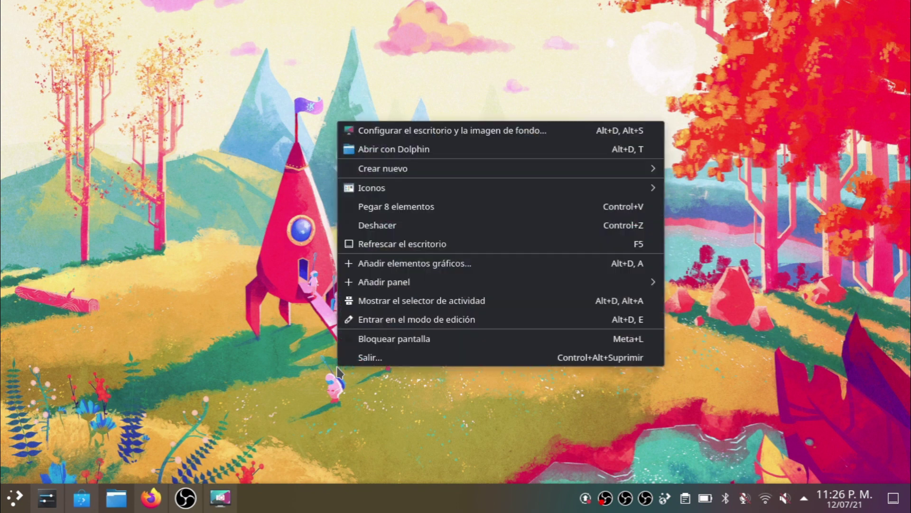
click(257, 252)
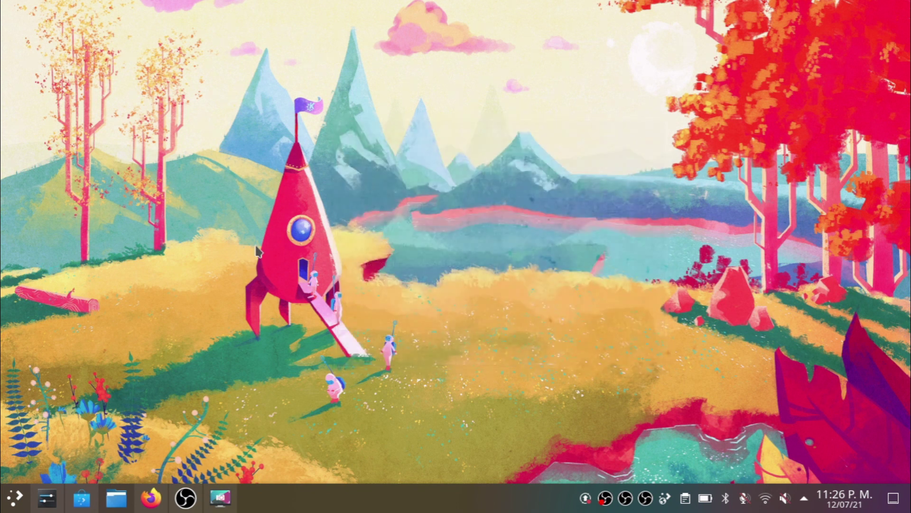
right_click(256, 252)
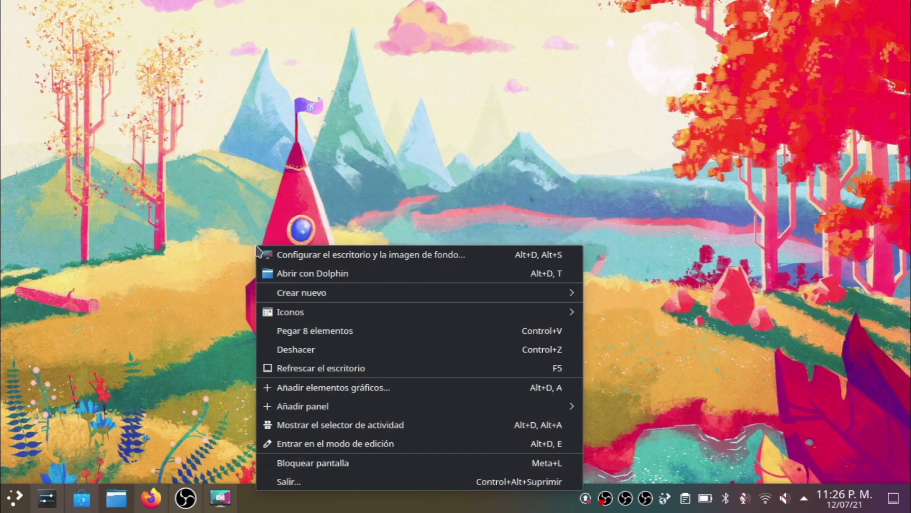
- Switch to OBS Studio to check the recording and minimize its window
click(192, 495)
mouse_move(192, 495)
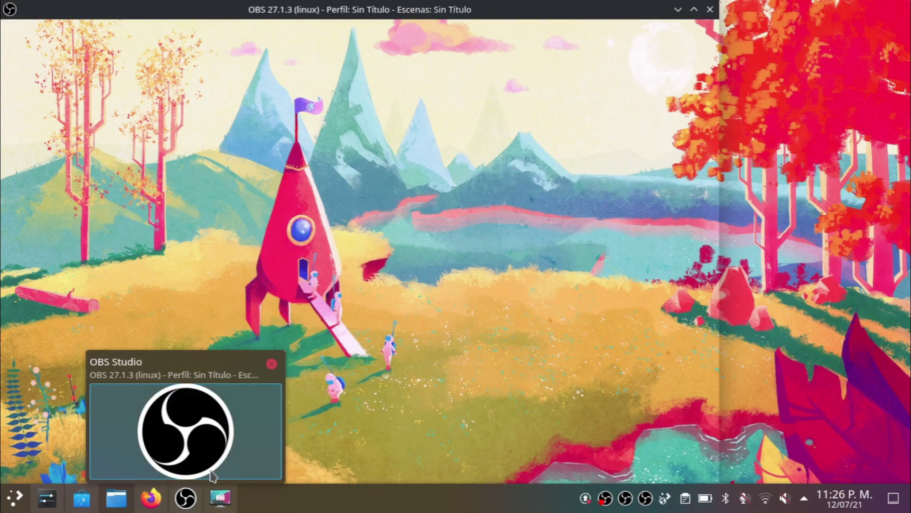
click(200, 444)
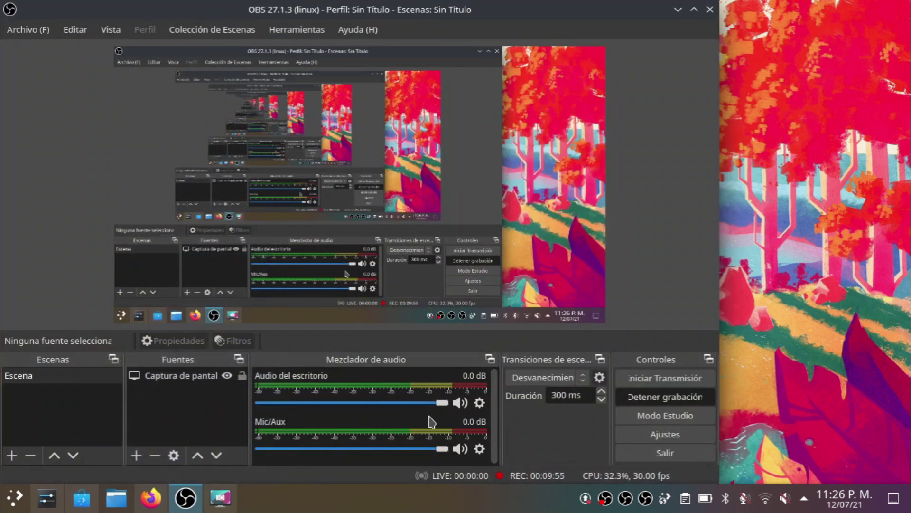
click(678, 9)
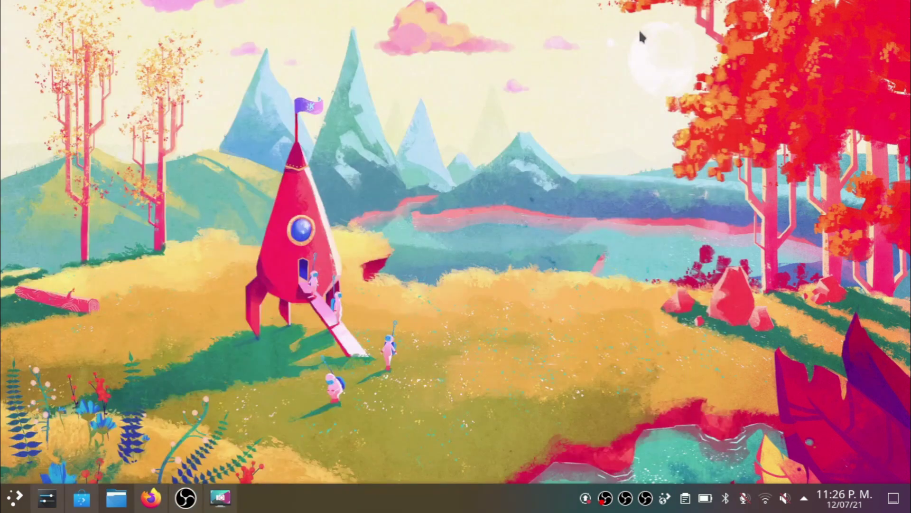
- Reopen the desktop folder preferences and look through the Filtro, Iconos and Acciones del ratón pages
right_click(237, 374)
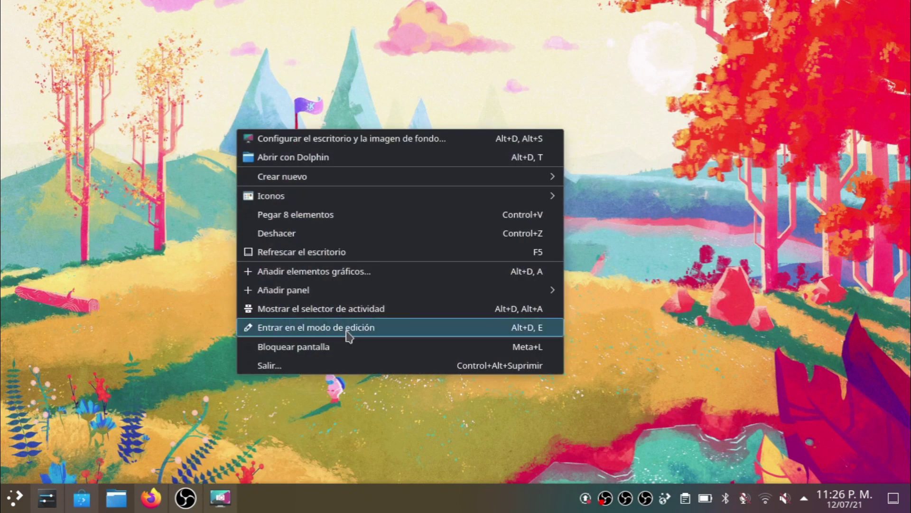
click(322, 137)
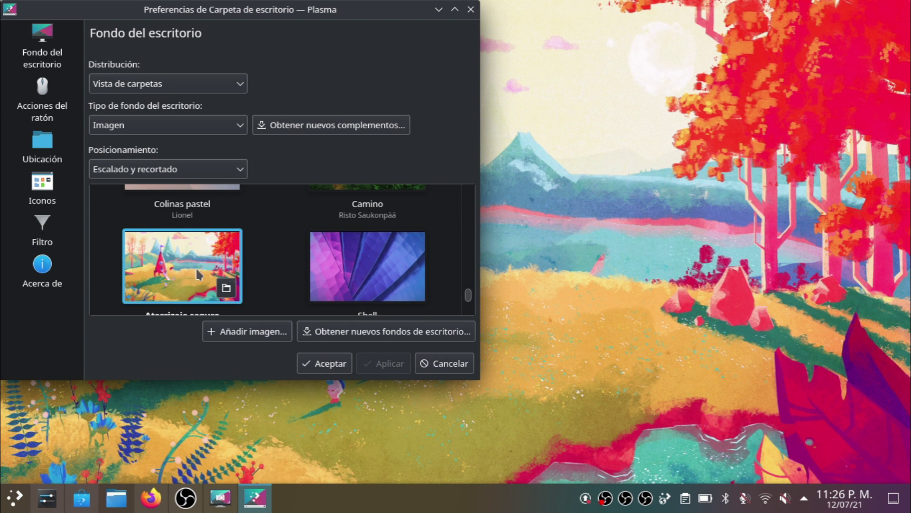
click(45, 232)
click(44, 189)
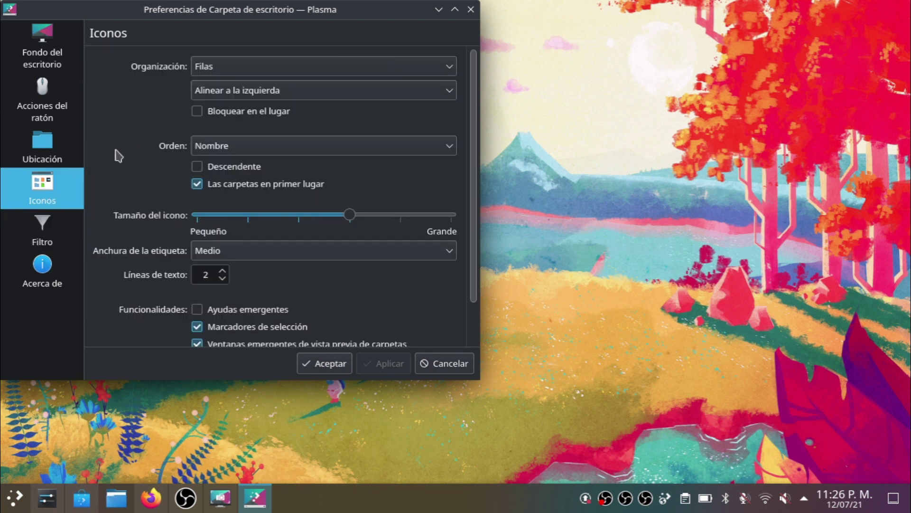
scroll(161, 289, down, 2)
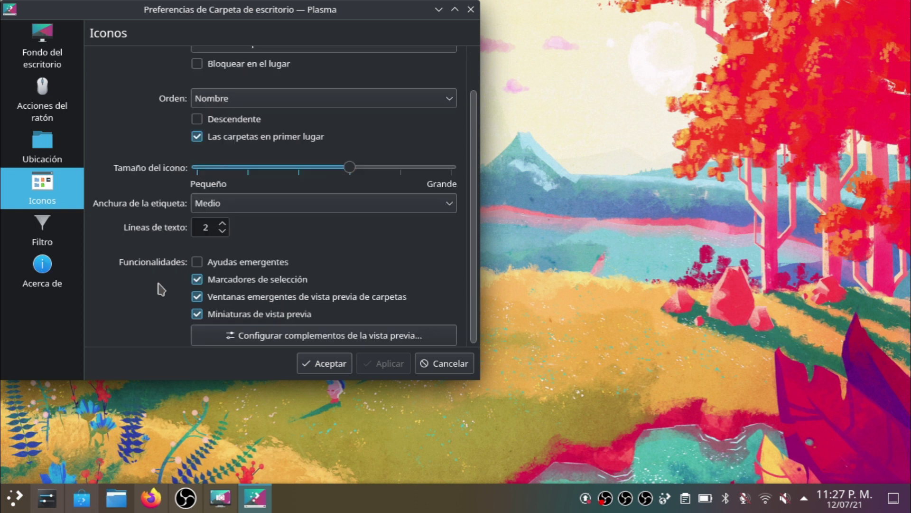
click(42, 100)
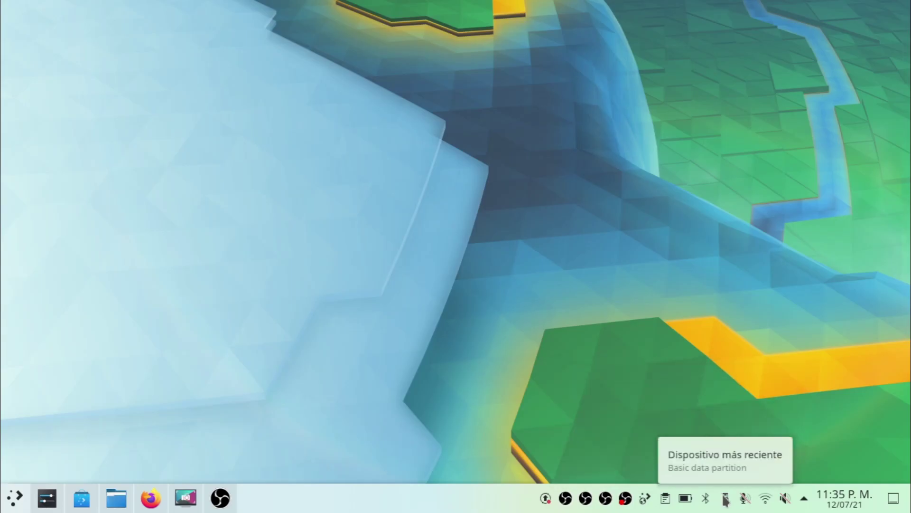
- Mount the second storage volume listed under Discos y dispositivos and open it in Dolphin
click(726, 498)
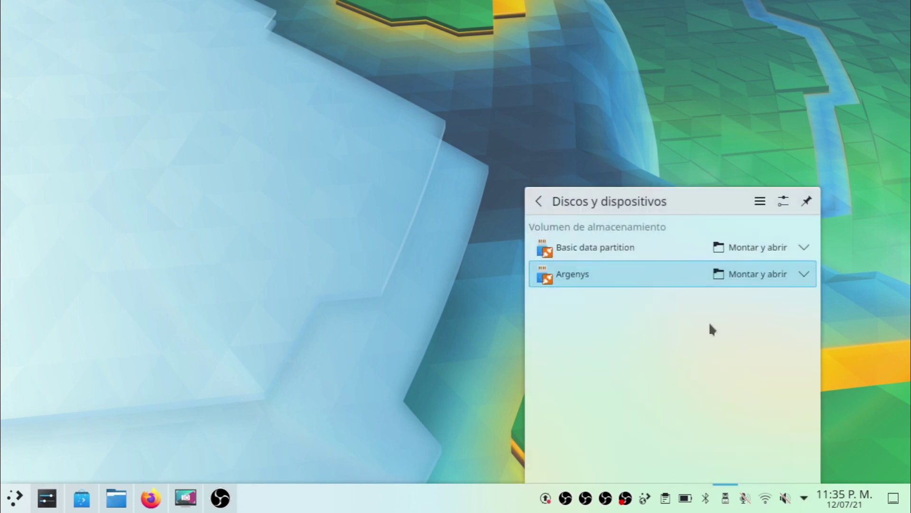
click(615, 269)
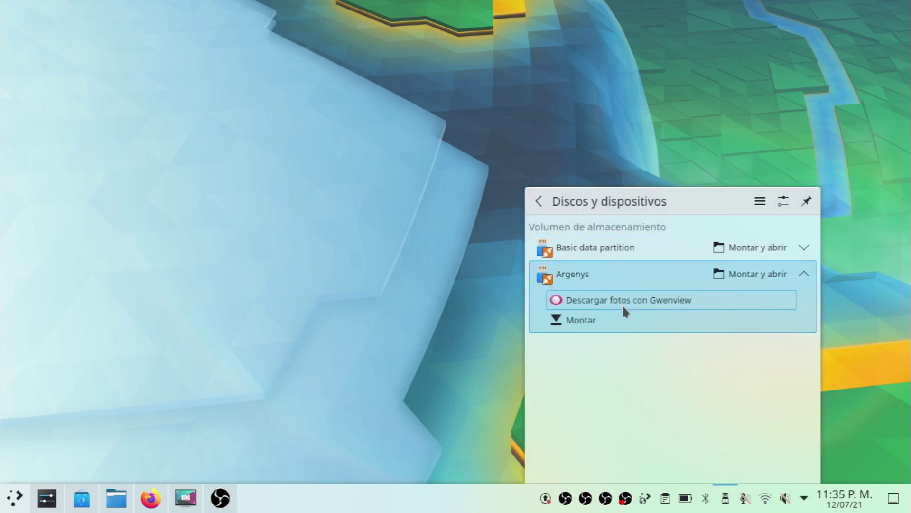
click(733, 272)
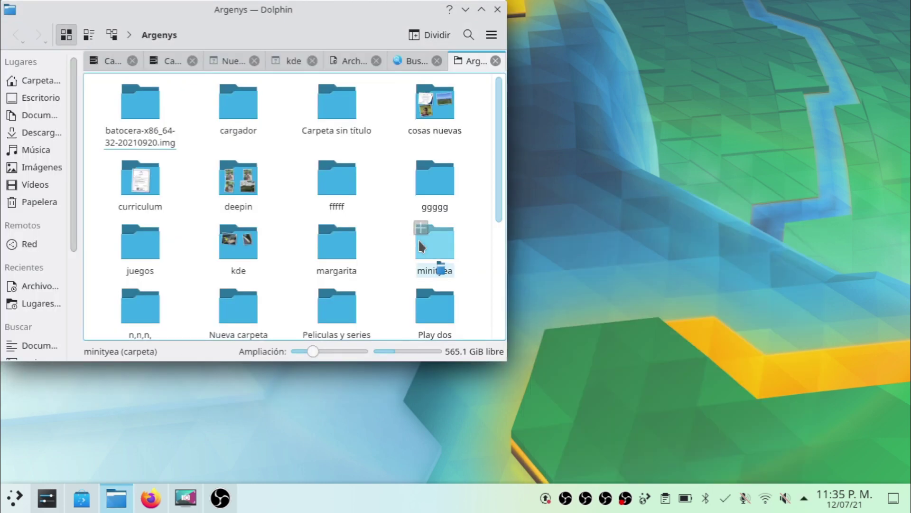
- Look over the mounted drive's folders and the device entries among Dolphin's places
drag(260, 210, 409, 197)
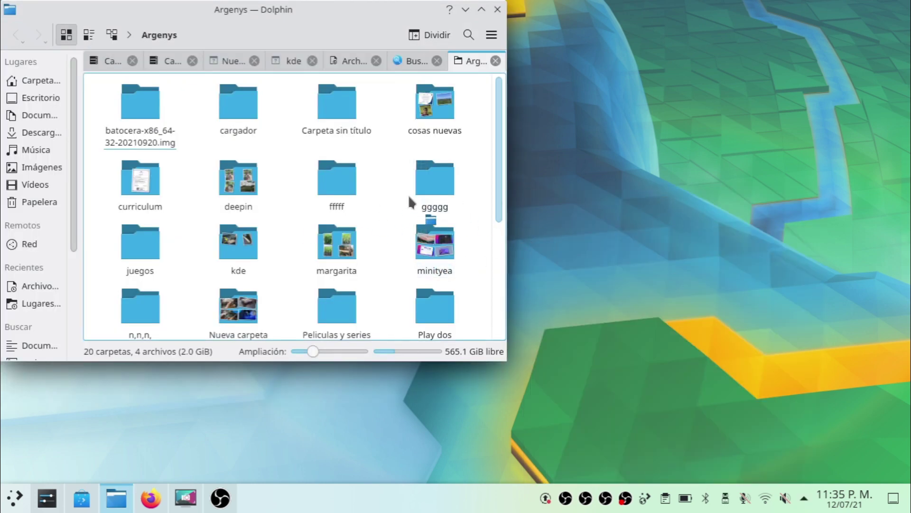
drag(487, 197, 491, 175)
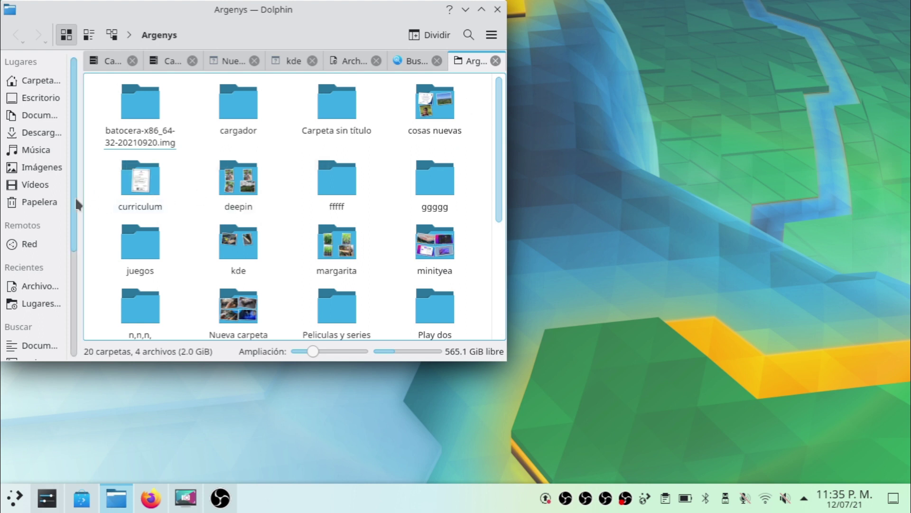
drag(74, 198, 80, 332)
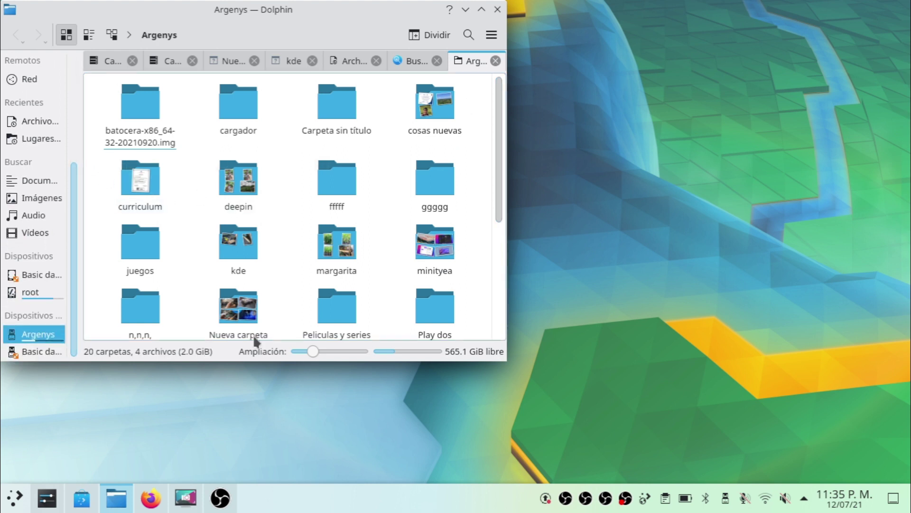
- Look through the mounted drive's remaining files, enlarge the icons in the view, and reduce them to 16 pixels
drag(500, 216, 495, 370)
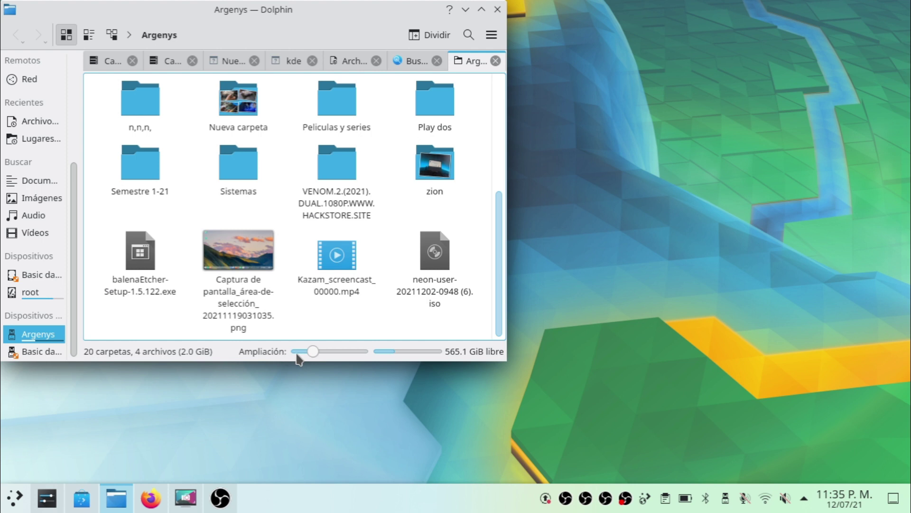
drag(304, 353, 363, 355)
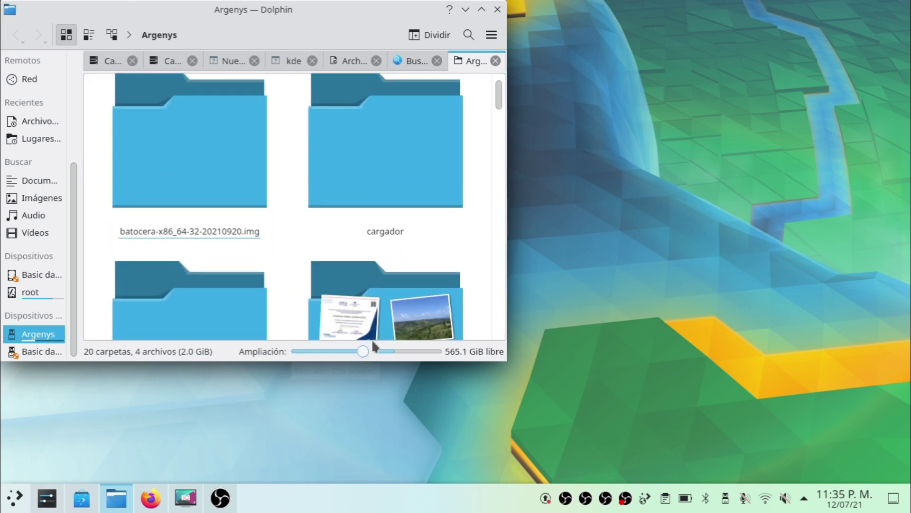
drag(365, 354, 214, 347)
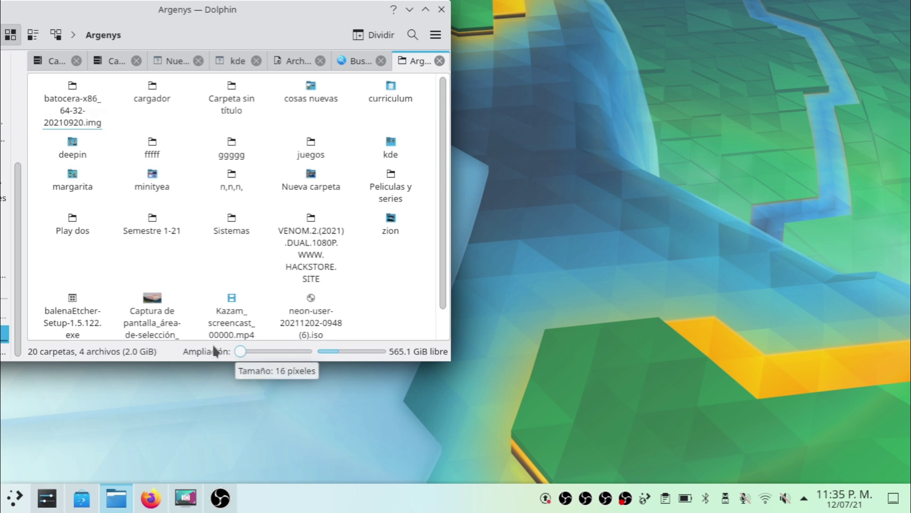
- Maximize the Dolphin window, tile it to the left half of the desktop, and switch to OBS Studio
drag(310, 10, 565, 7)
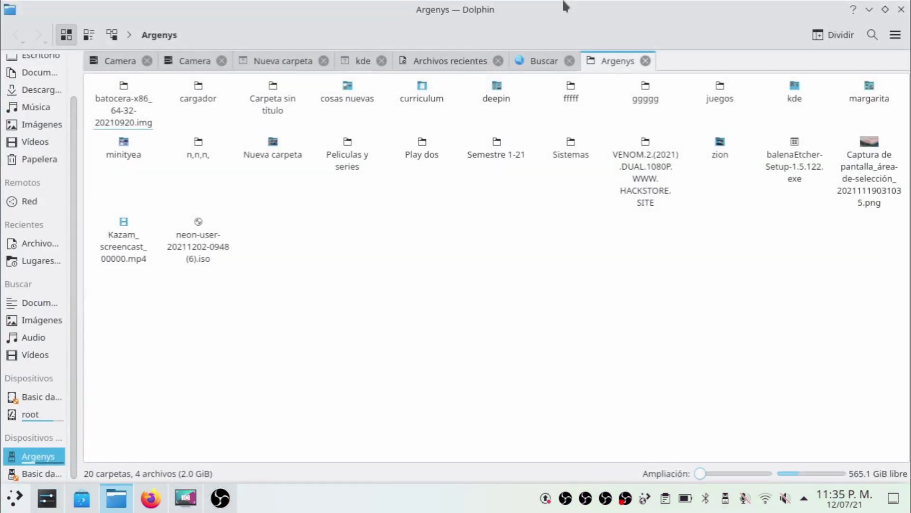
drag(635, 8, 3, 202)
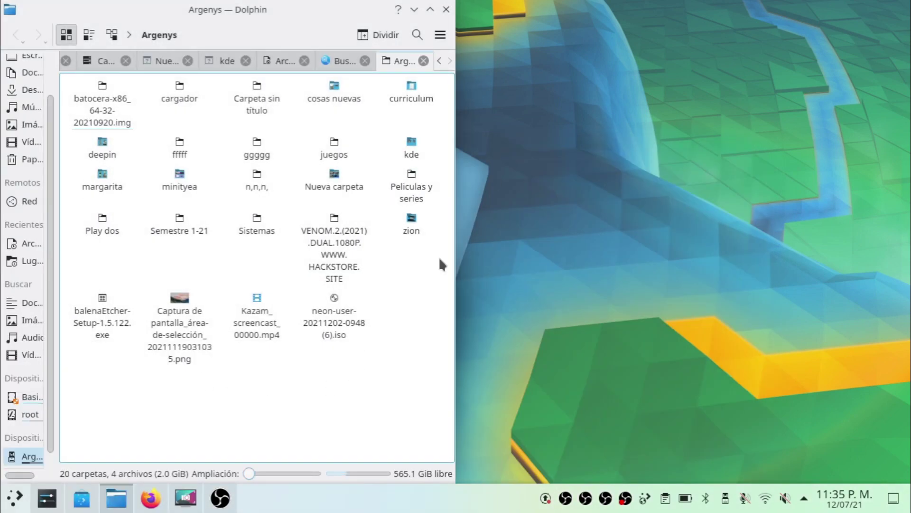
click(219, 498)
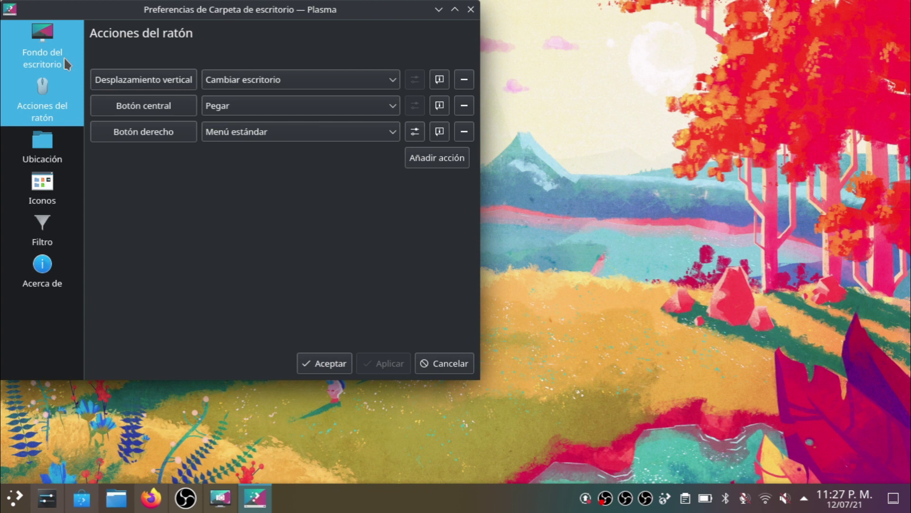
- Open the Fondo del escritorio page of the desktop folder preferences and browse the available wallpapers
click(64, 56)
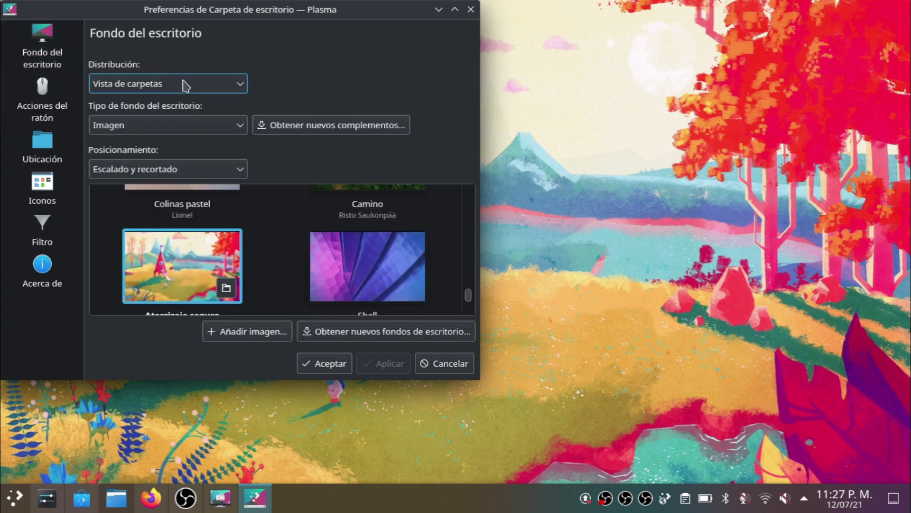
scroll(281, 259, down, 2)
scroll(281, 258, up, 2)
scroll(284, 260, down, 2)
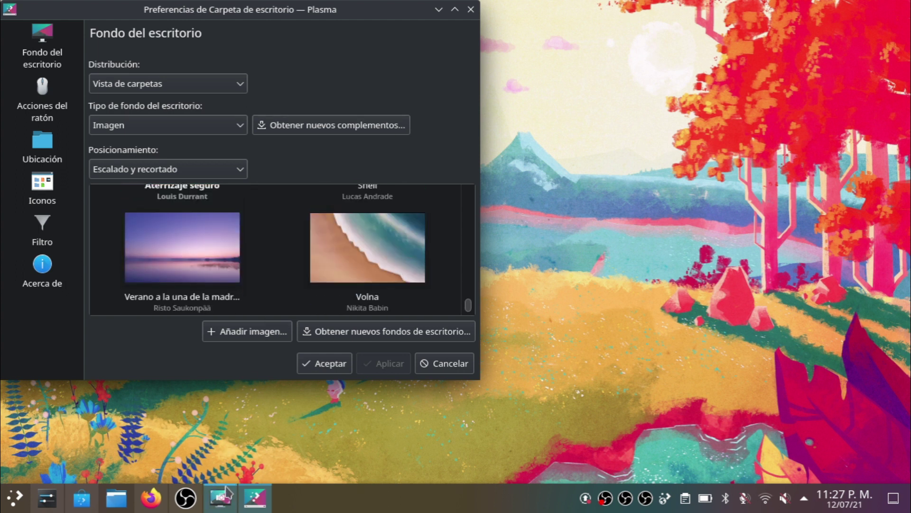
- Switch to Discover, close the enlarged macOS Big Sur cursor preview, and minimize the window
click(79, 499)
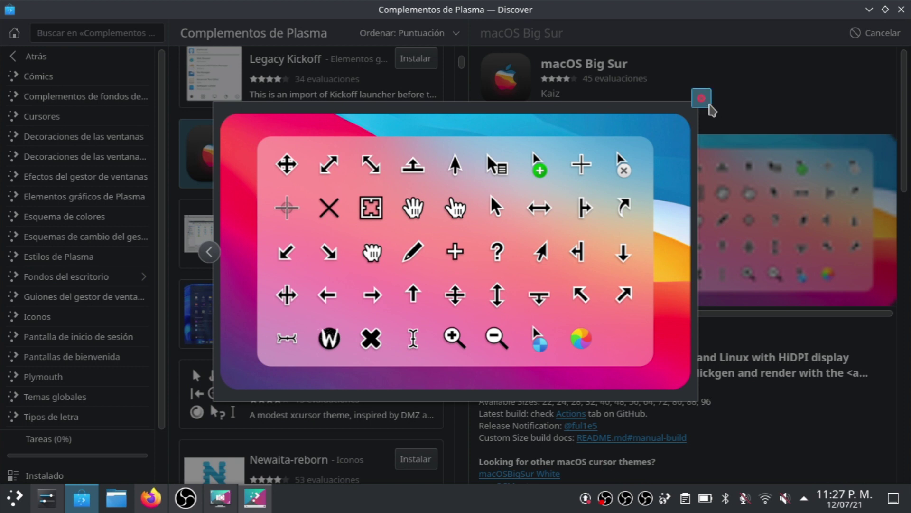
click(702, 99)
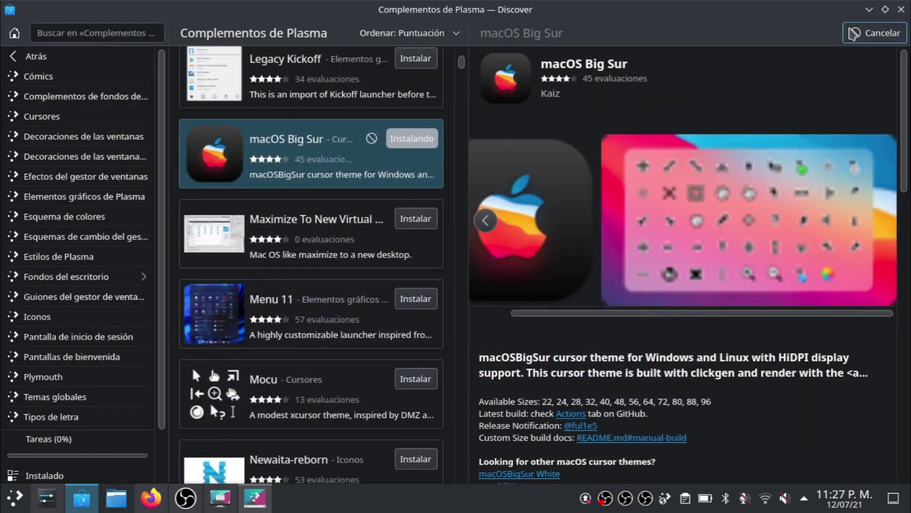
click(870, 10)
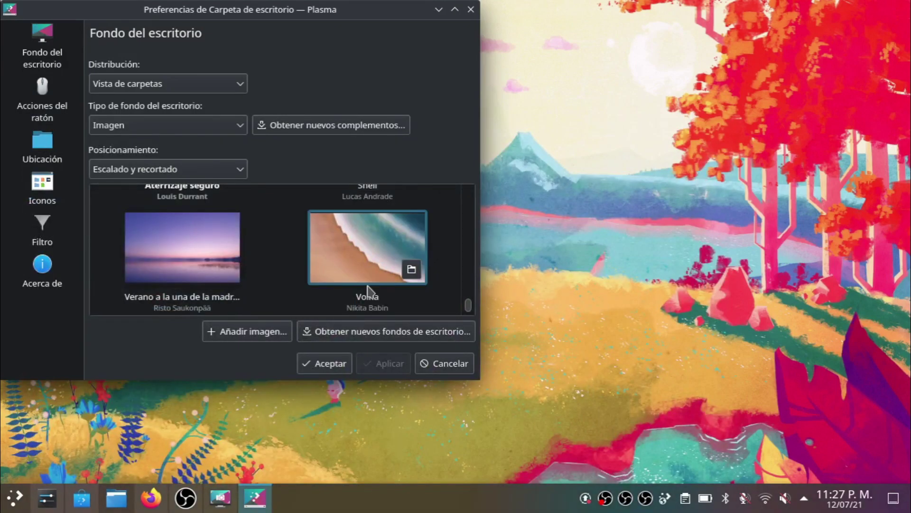
- Set Helado as the desktop wallpaper and accept the desktop folder preferences
scroll(368, 290, up, 5)
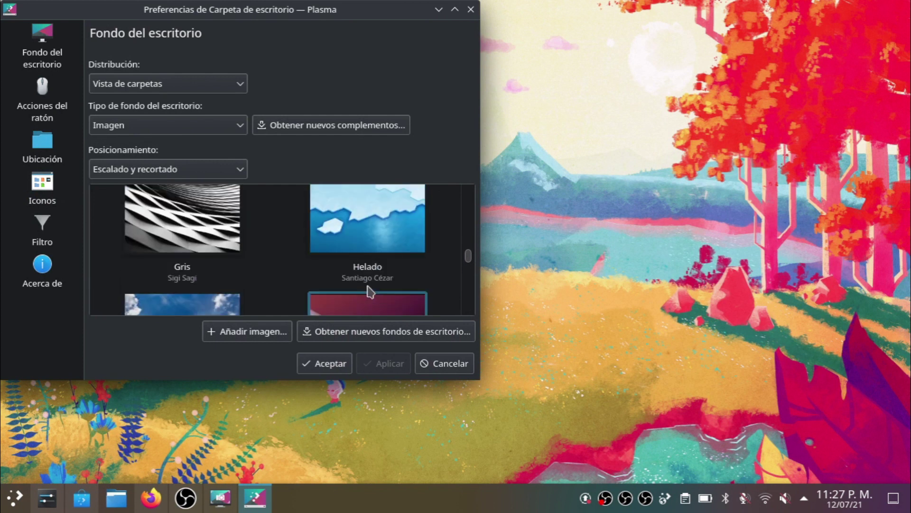
click(387, 246)
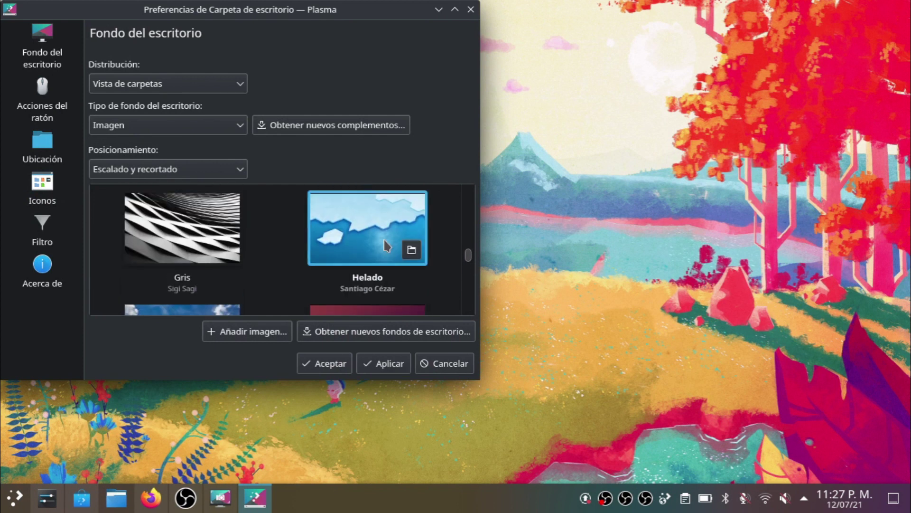
click(327, 363)
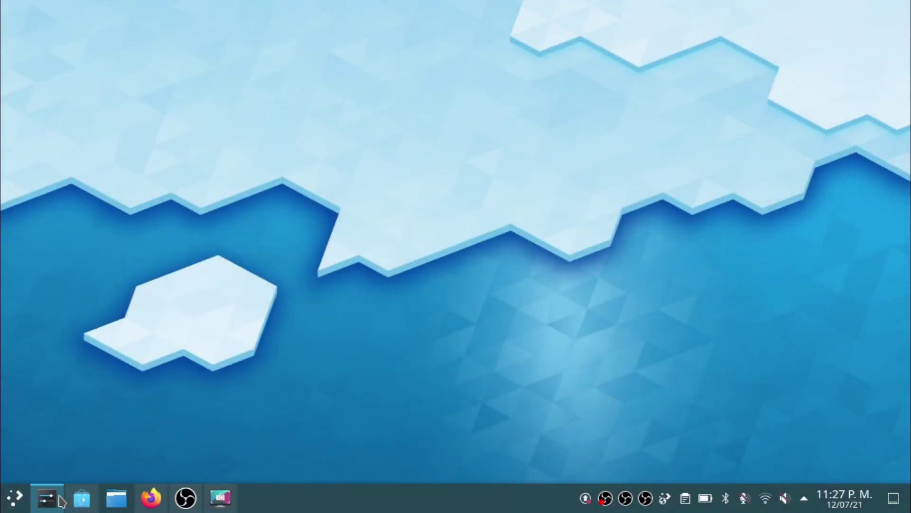
- Switch to the system settings and look through Usuarios, Cartera de KDE and the network, administration and hardware categories
click(56, 499)
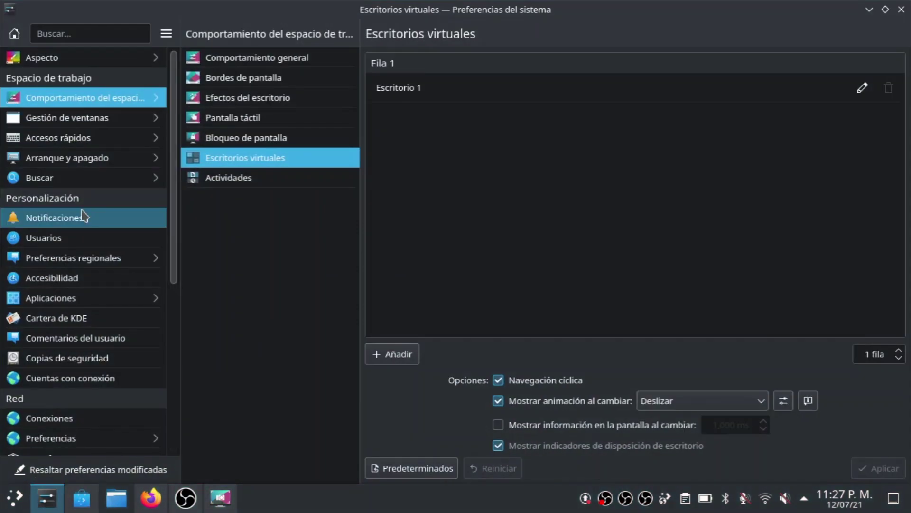
click(72, 239)
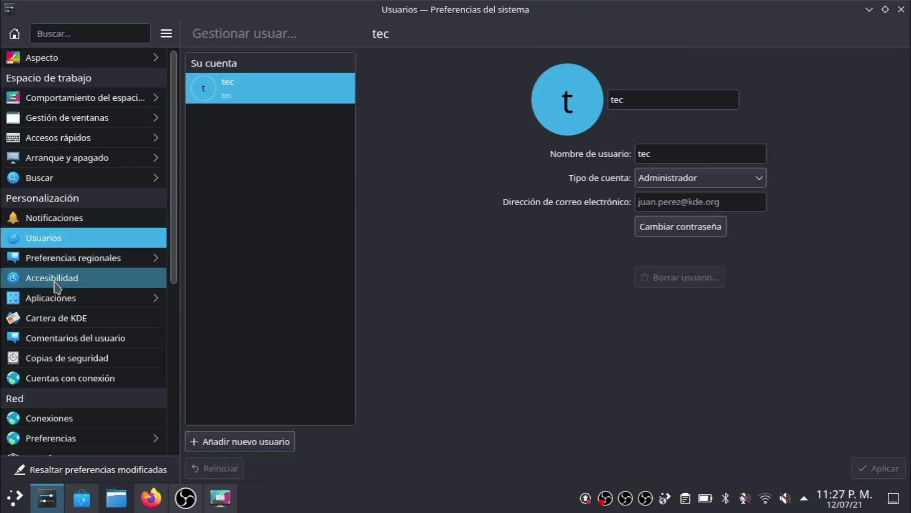
click(66, 320)
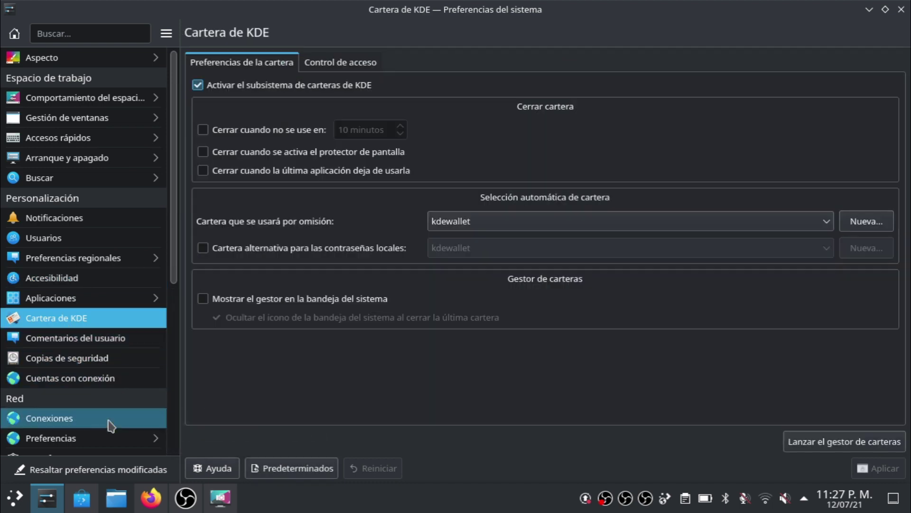
scroll(111, 426, down, 3)
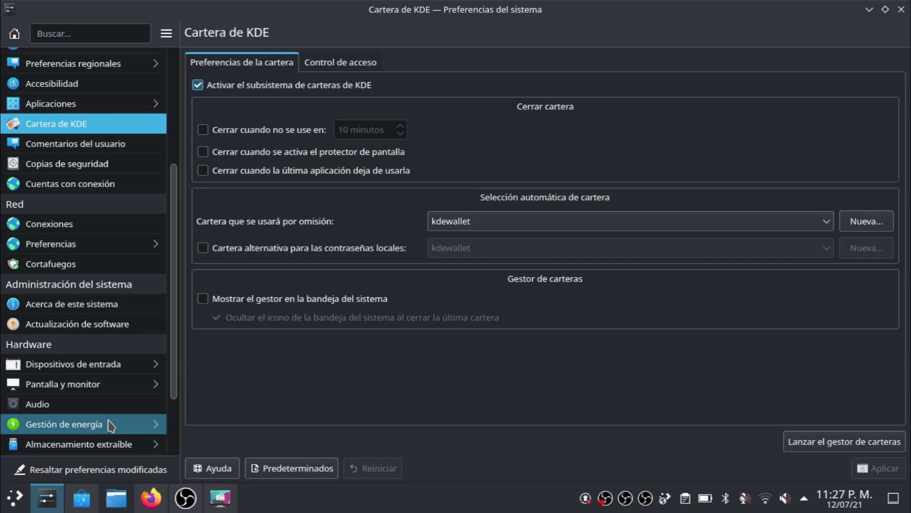
scroll(111, 426, down, 2)
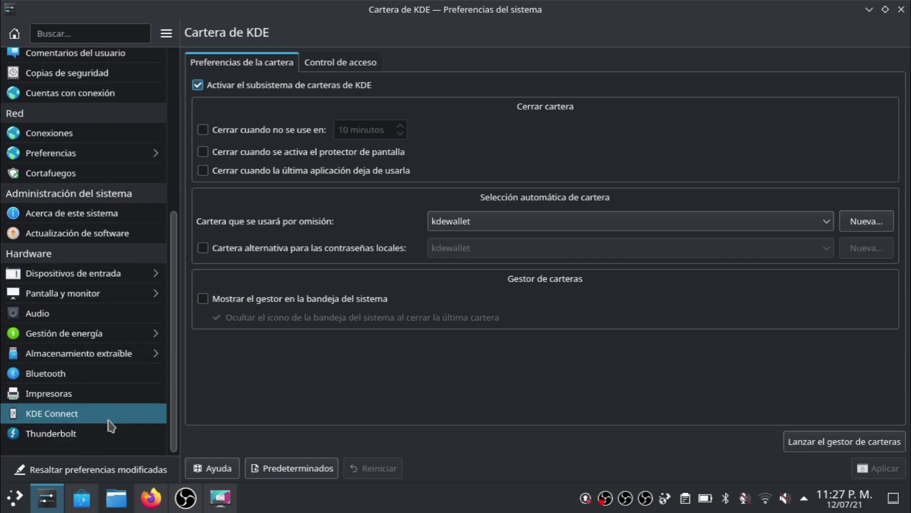
- Switch to Dolphin and open the Escritorio folder from its places
click(115, 507)
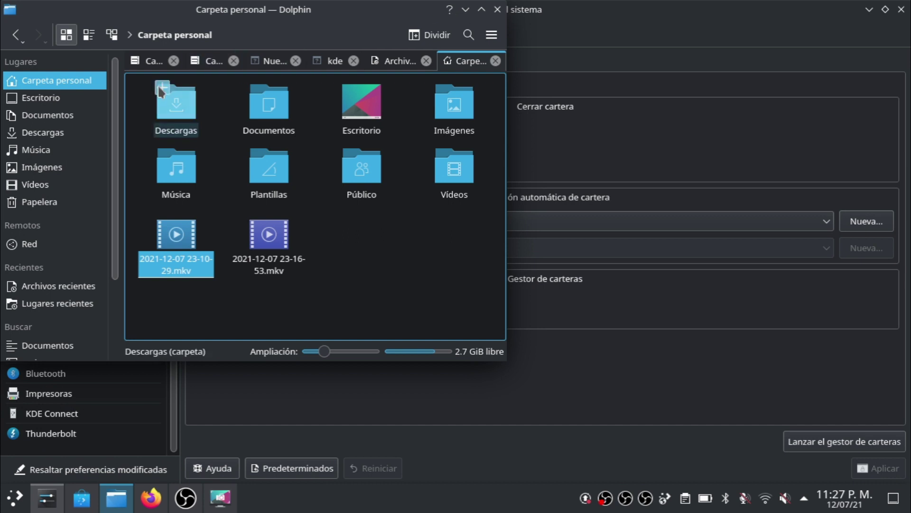
click(28, 99)
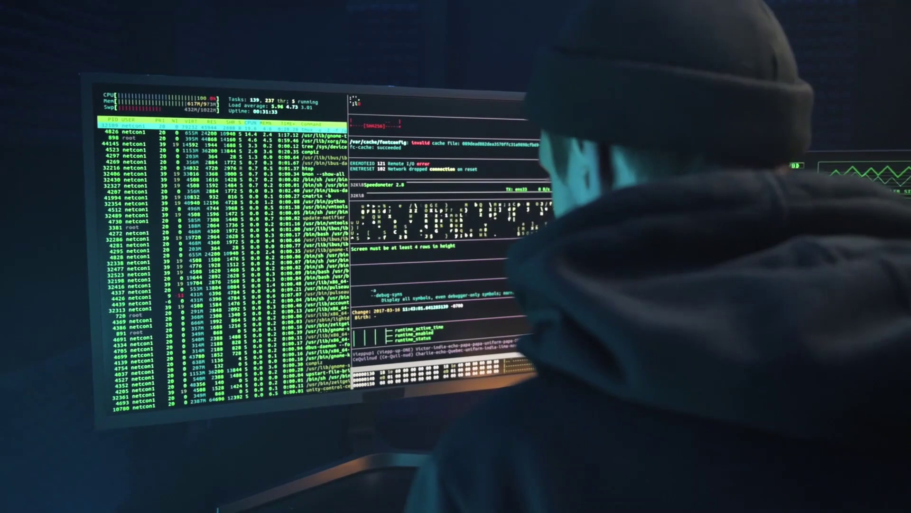